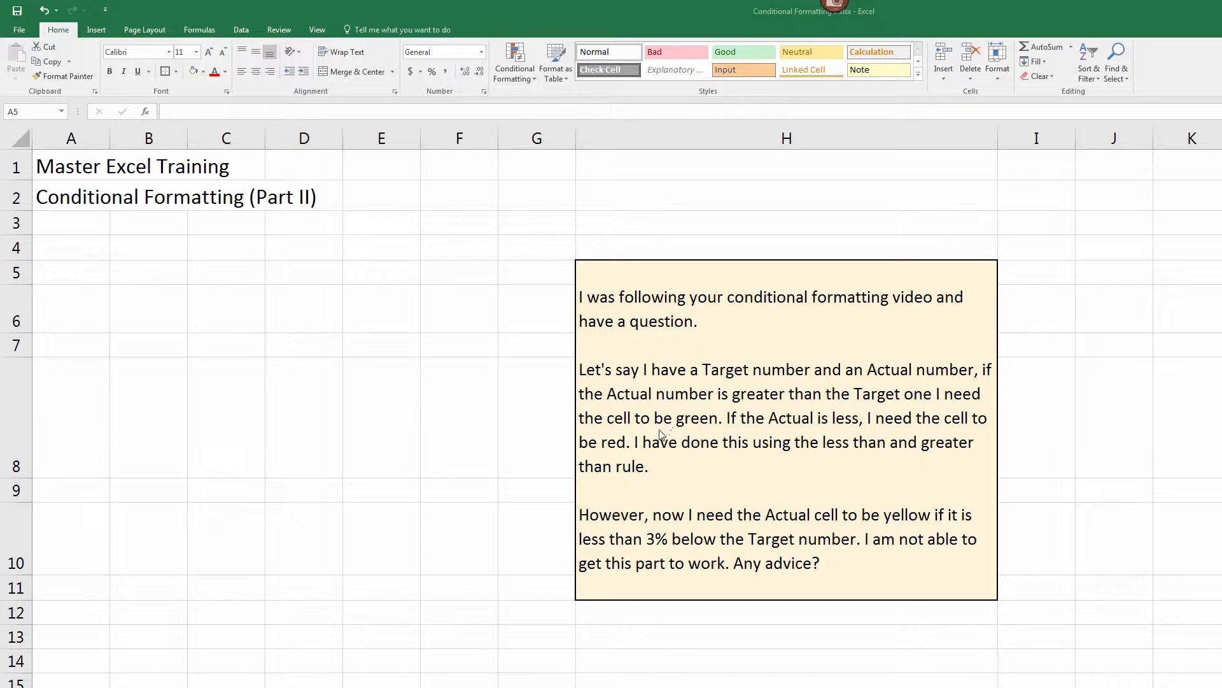
Step: Enter the column headings Target in cell A5 and Actual in cell B5
click(50, 271)
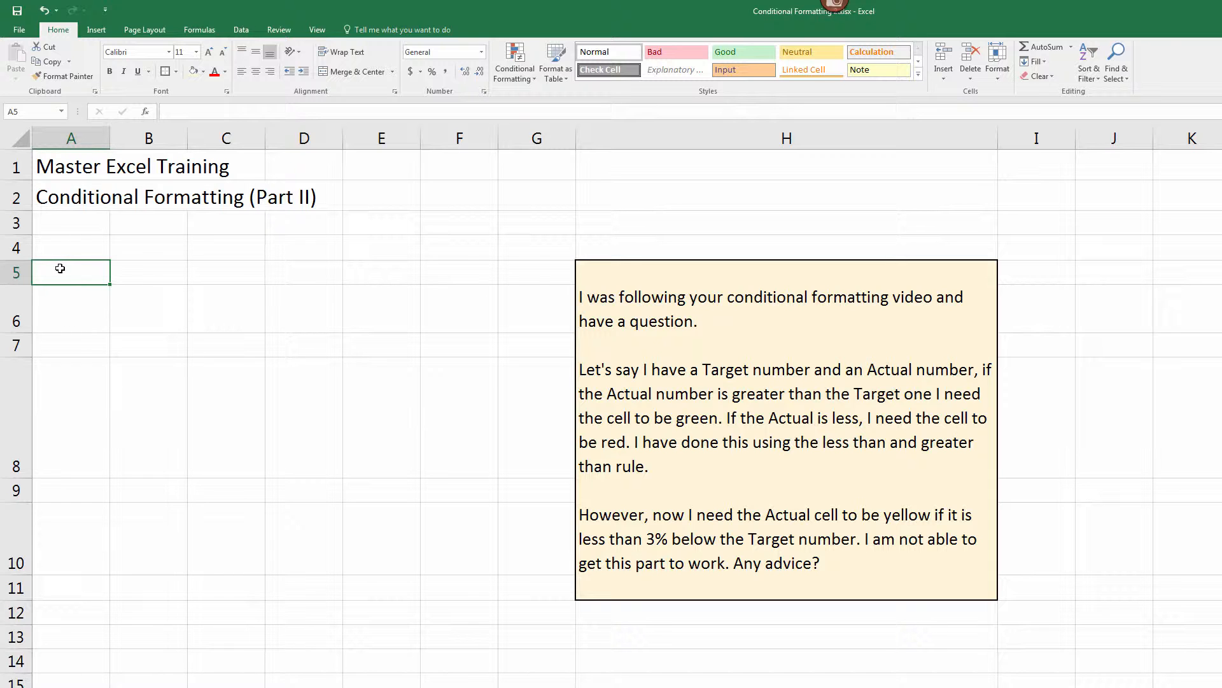
text(Target)
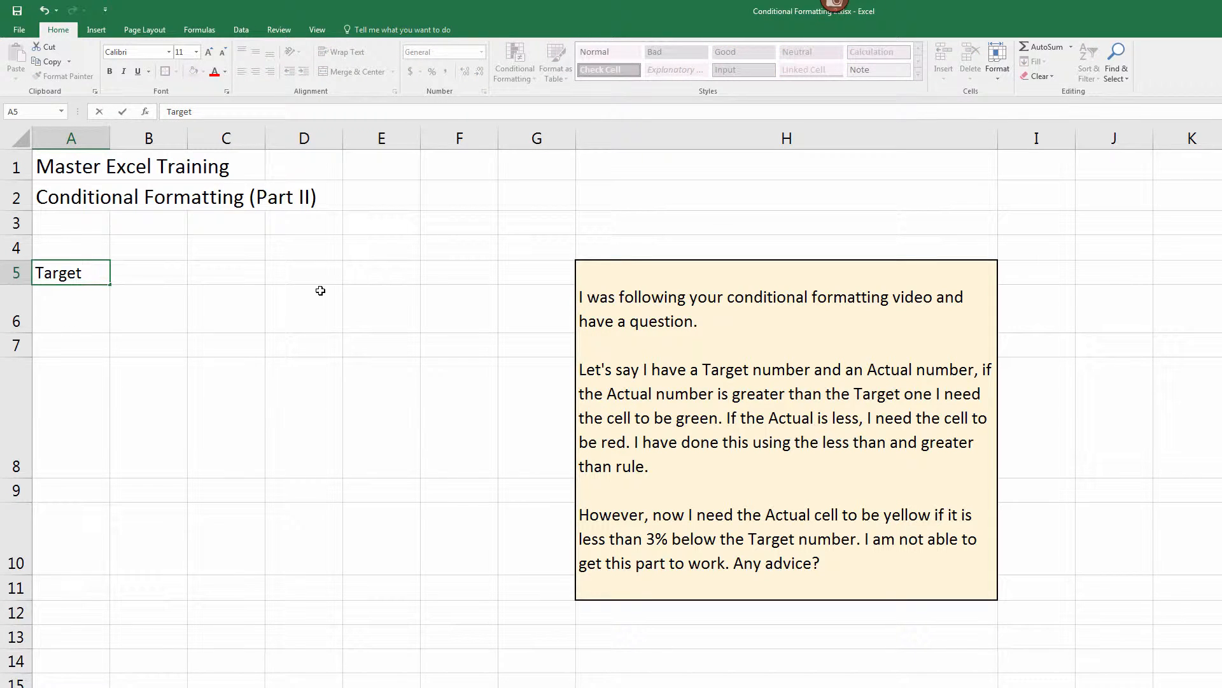
key(Return)
key(Up)
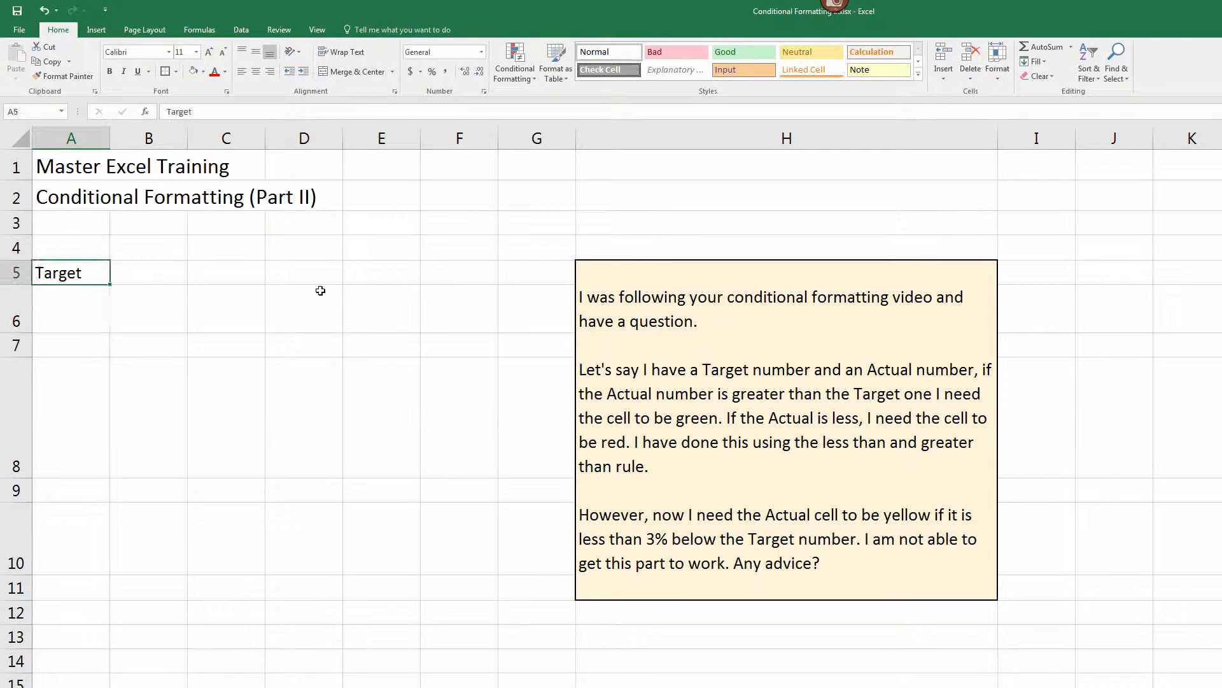
key(Right)
text(Actual)
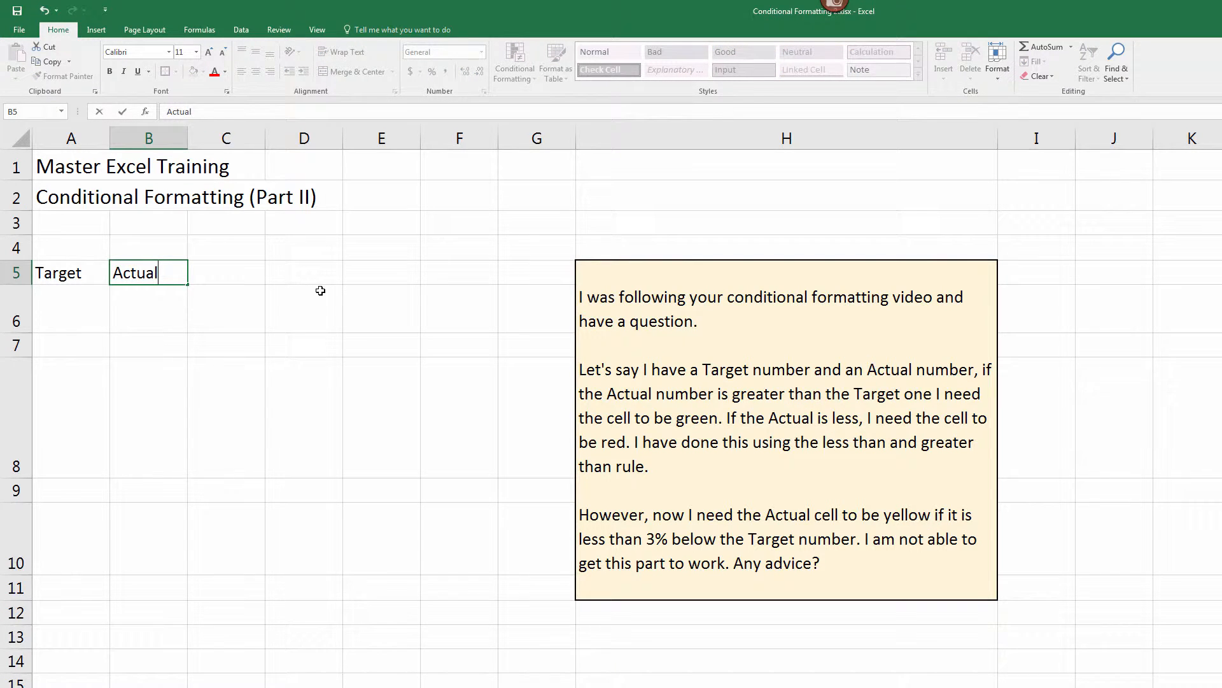
key(Return)
Step: Enter 100 as the target value in A6 and 95 as the actual value in B6
key(Left)
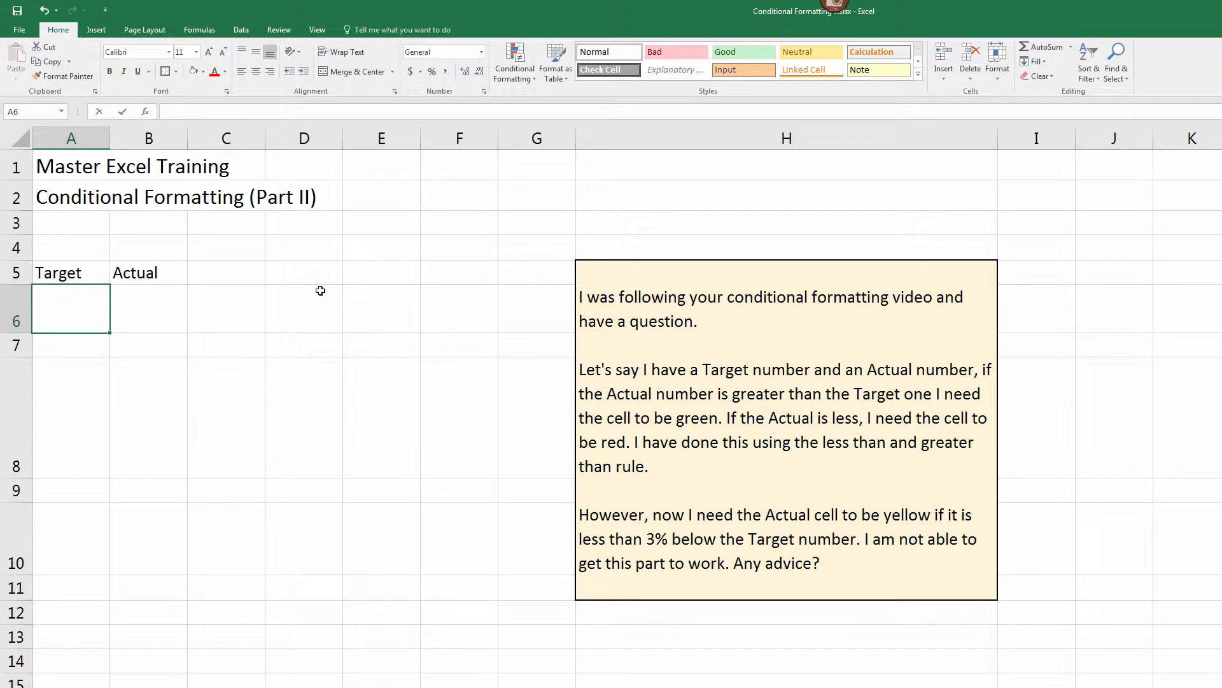
text(100)
key(Tab)
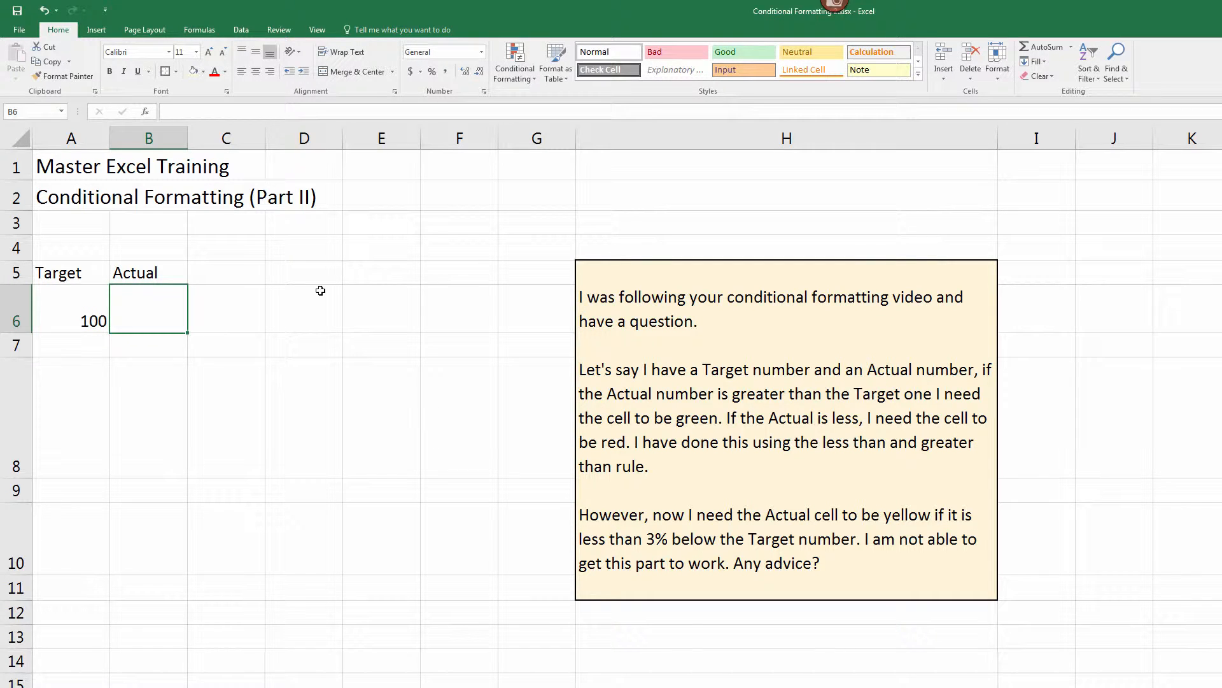
text(85)
key(Return)
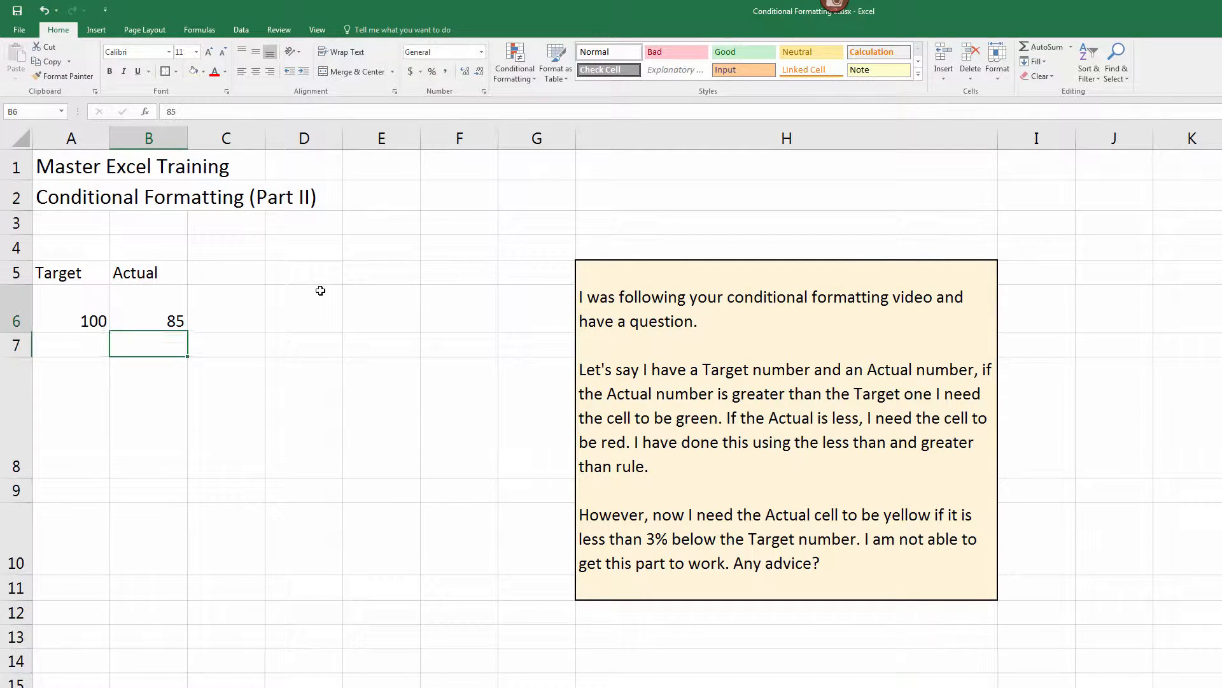
key(Up)
text(95)
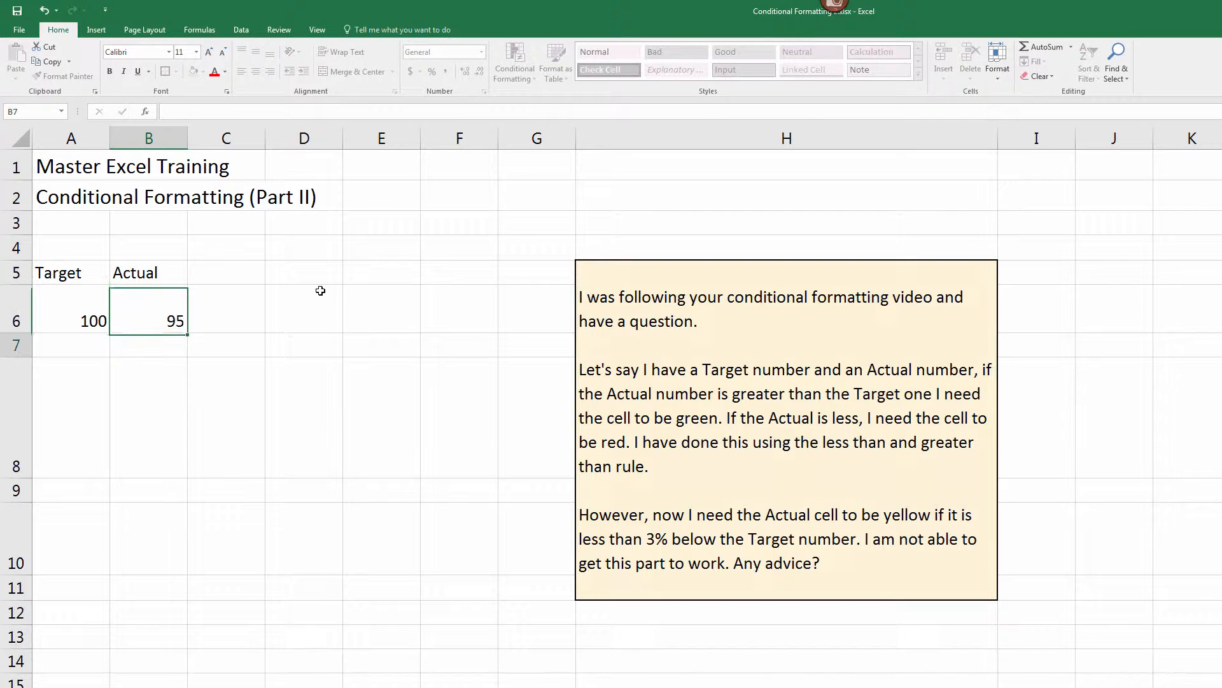
key(Return)
key(Up)
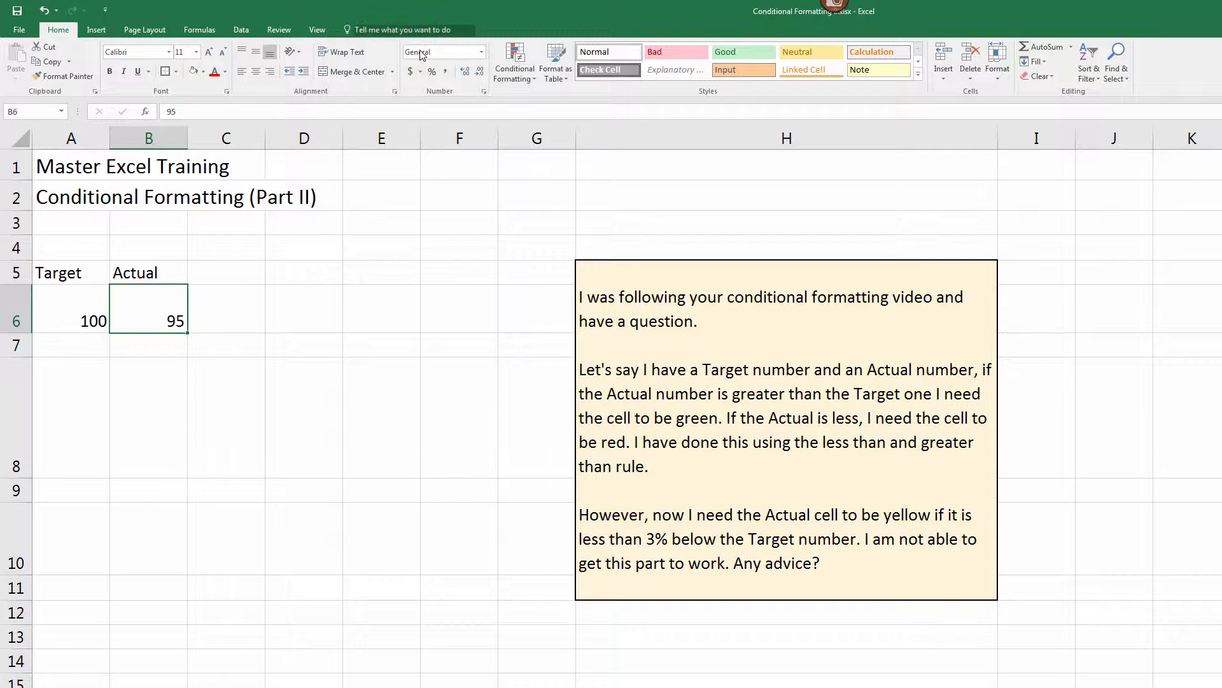
click(270, 311)
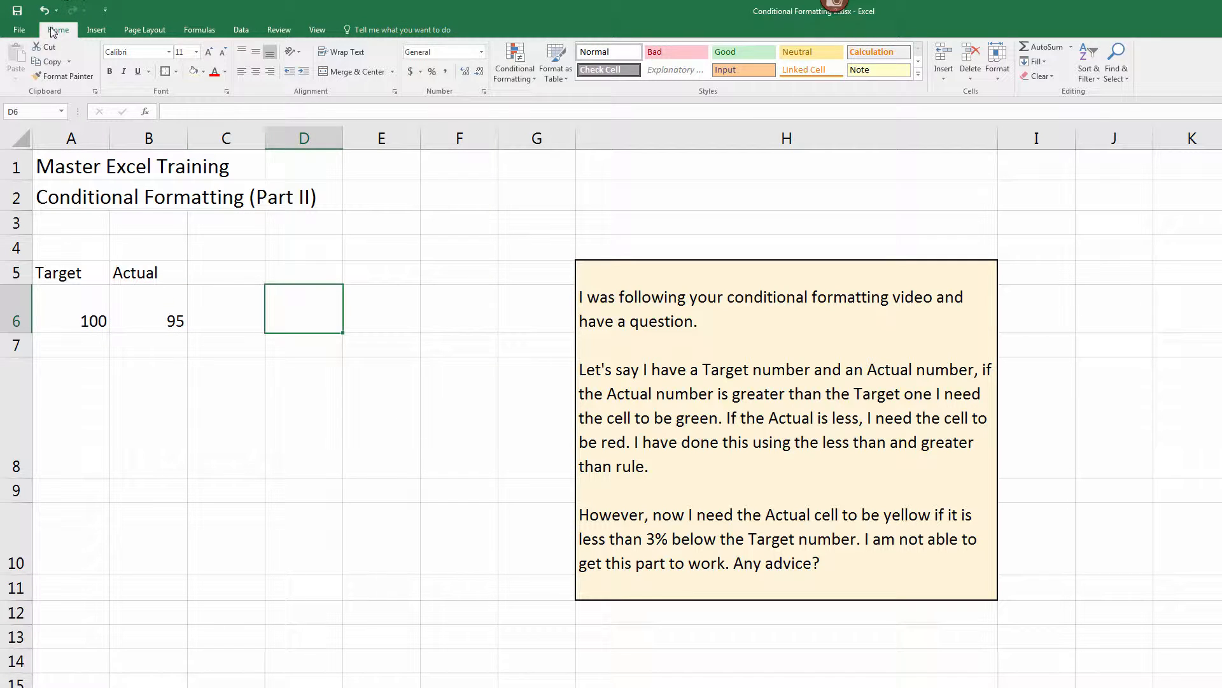
click(514, 63)
click(547, 235)
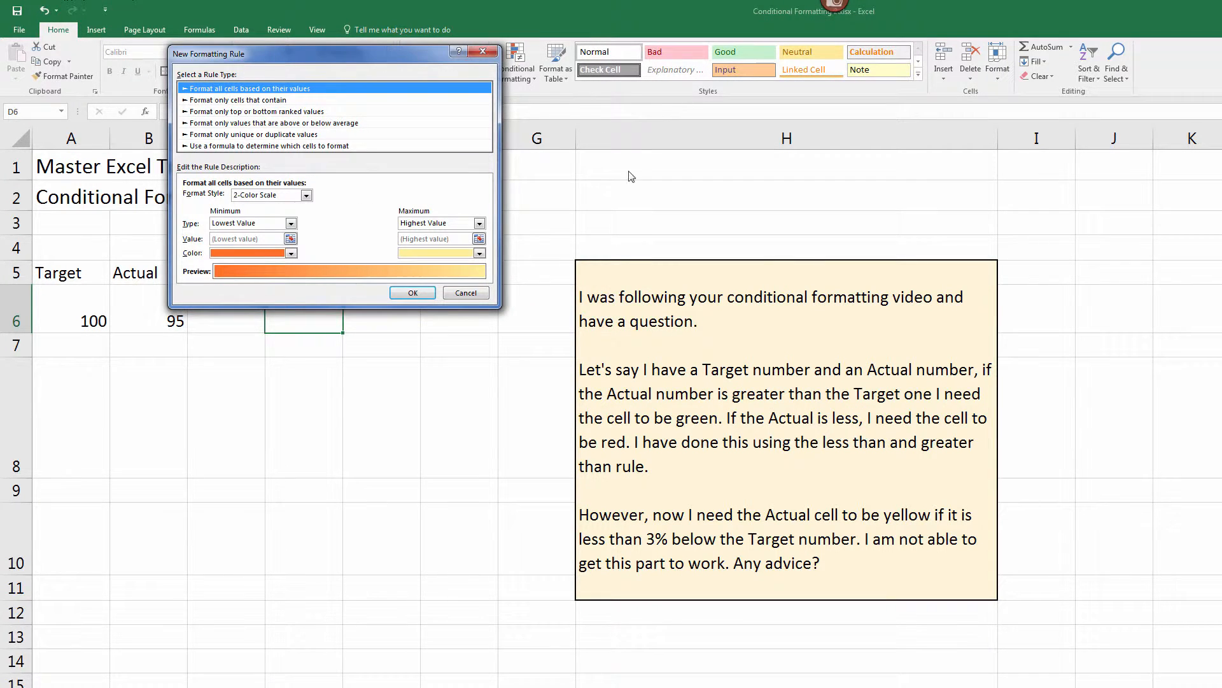
drag(372, 57, 631, 223)
click(467, 312)
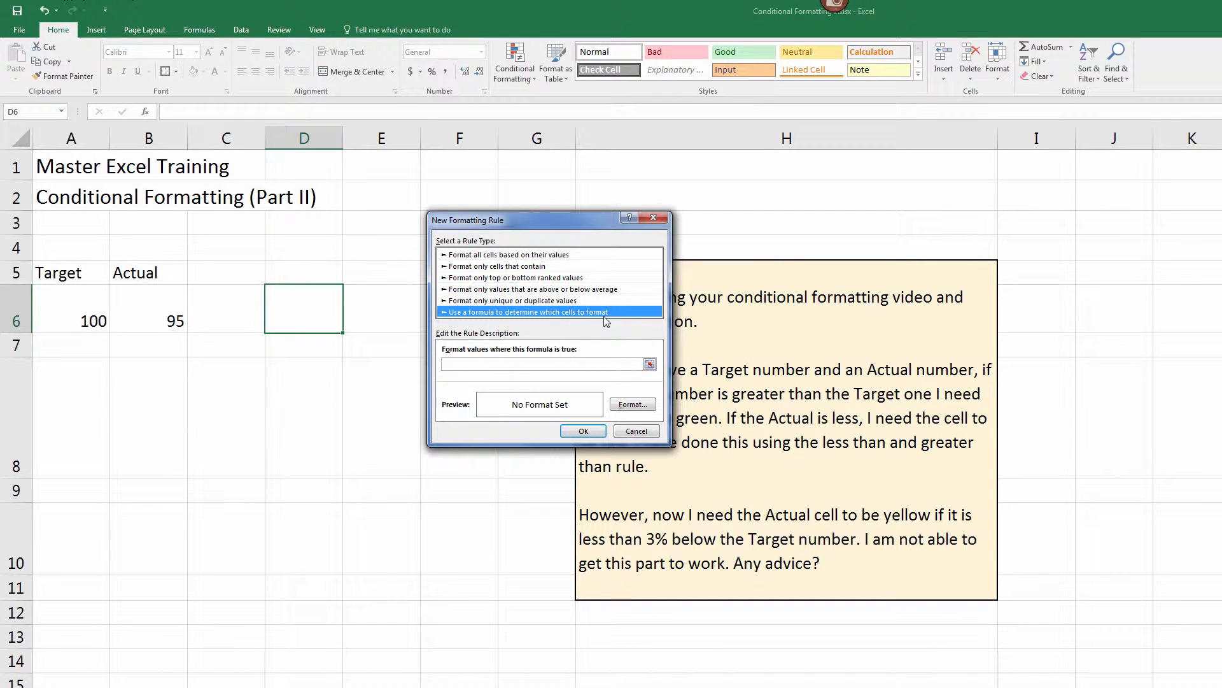
click(640, 434)
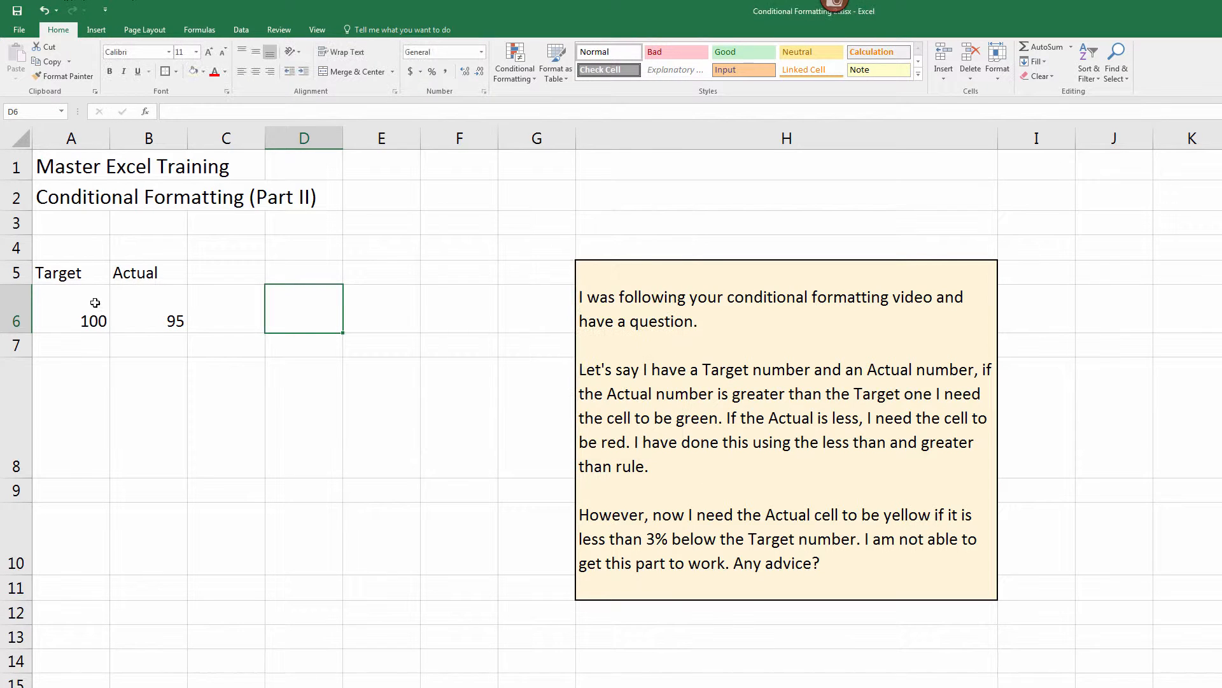
Step: Start a new formula-based conditional formatting rule for cell B6 with the formula =$A$6<$B$6
click(155, 312)
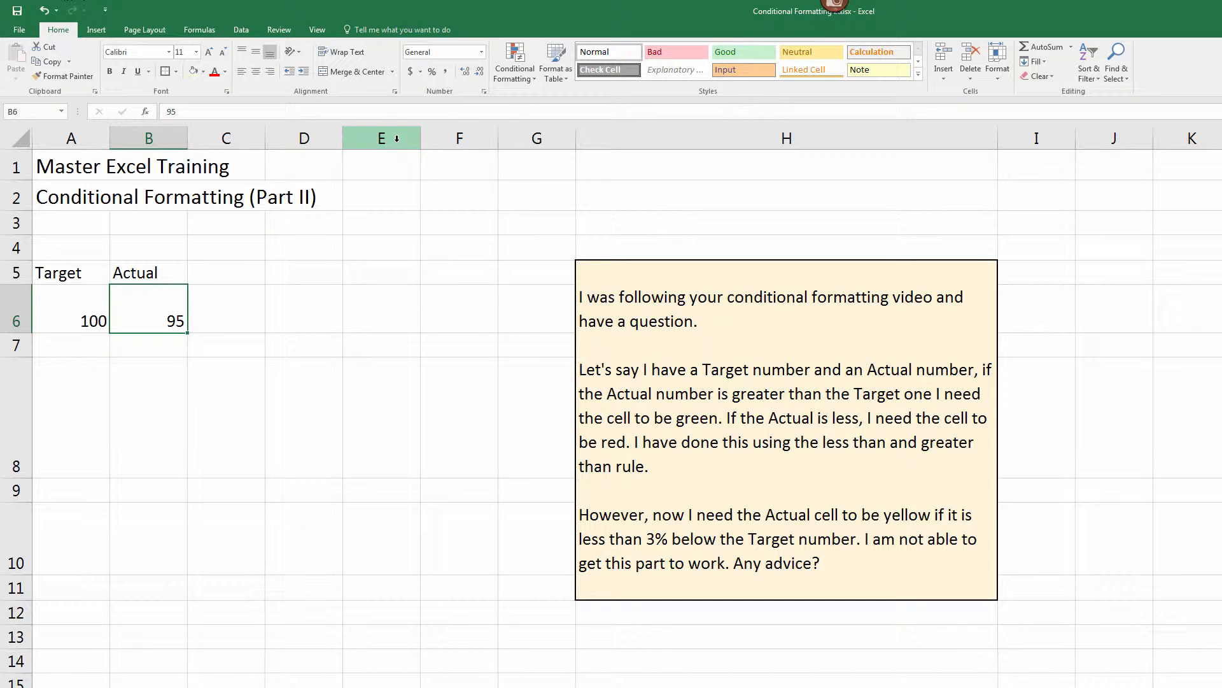
click(519, 75)
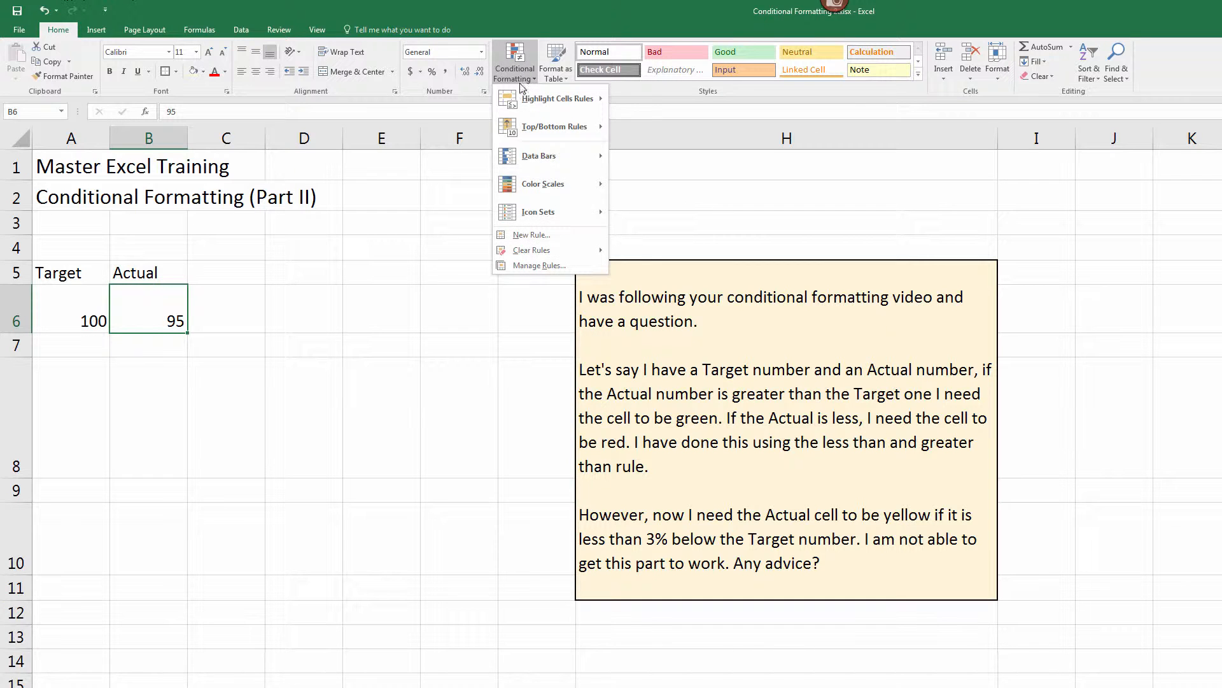
click(528, 234)
click(449, 299)
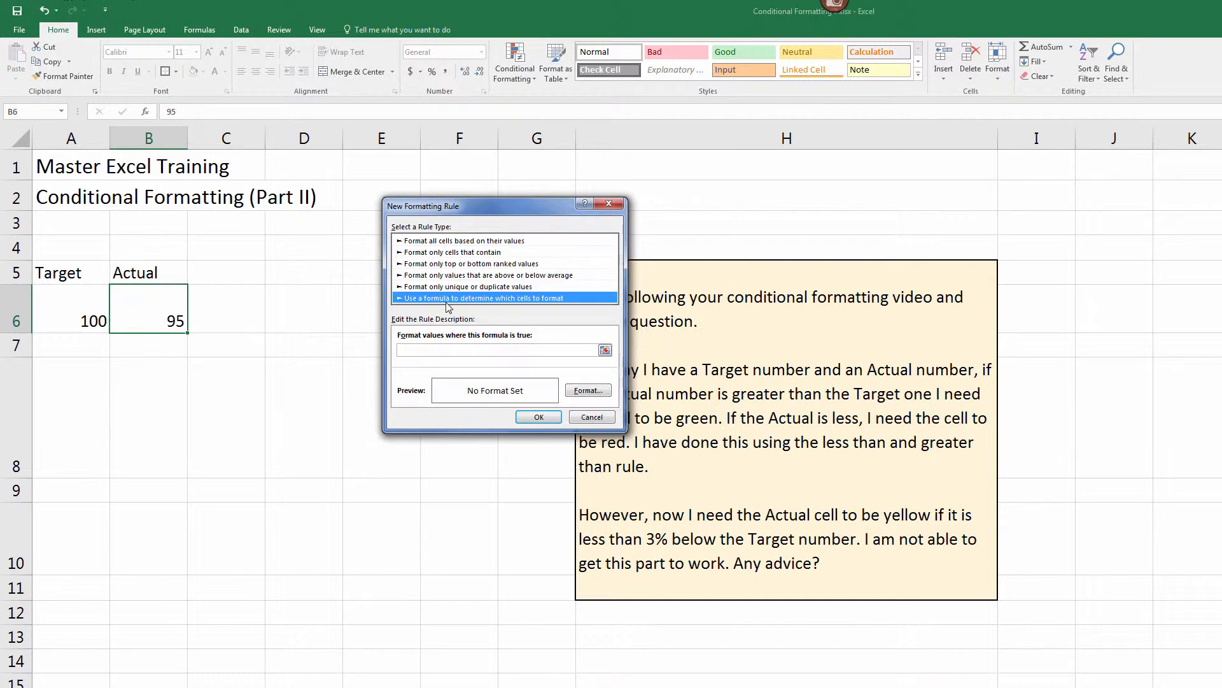
click(449, 349)
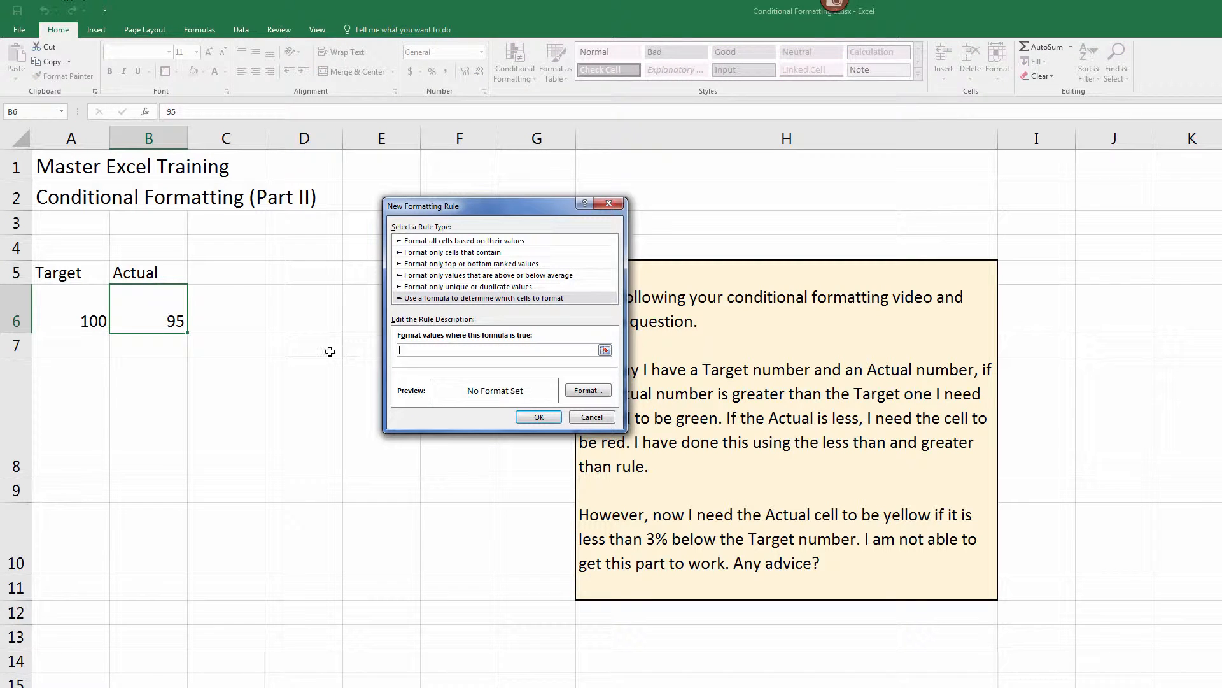
click(60, 306)
text(<)
click(135, 306)
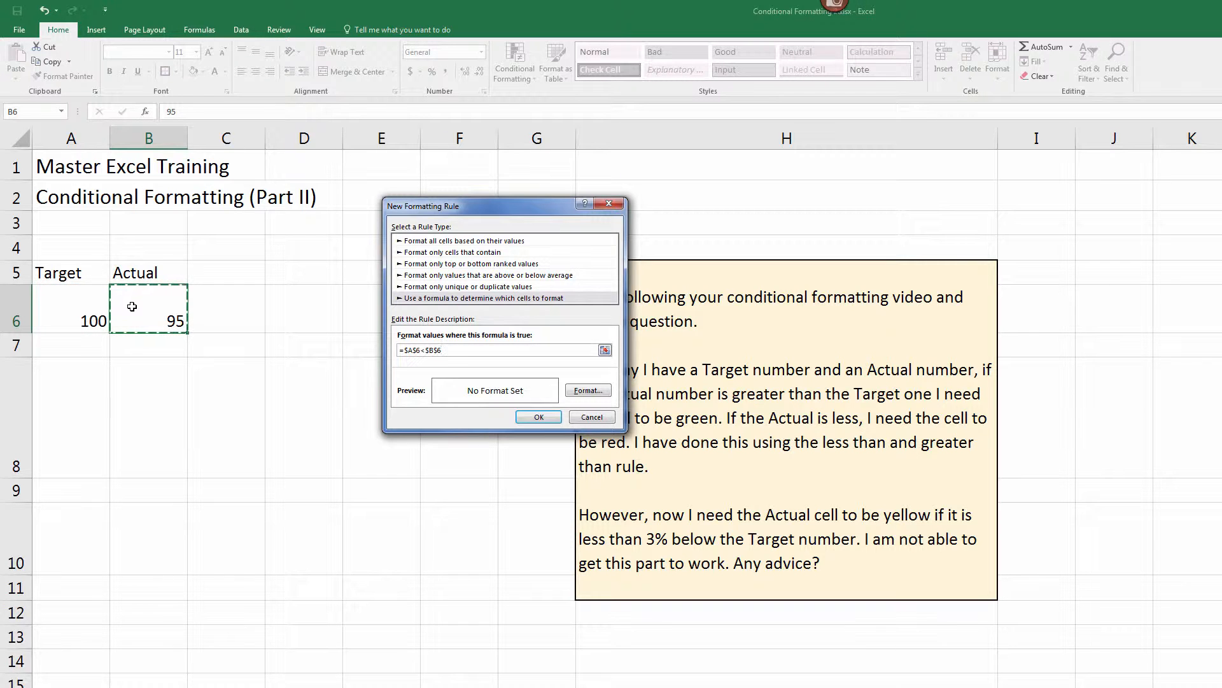
Step: Give the rule for actual above target a light green fill and save it
click(598, 395)
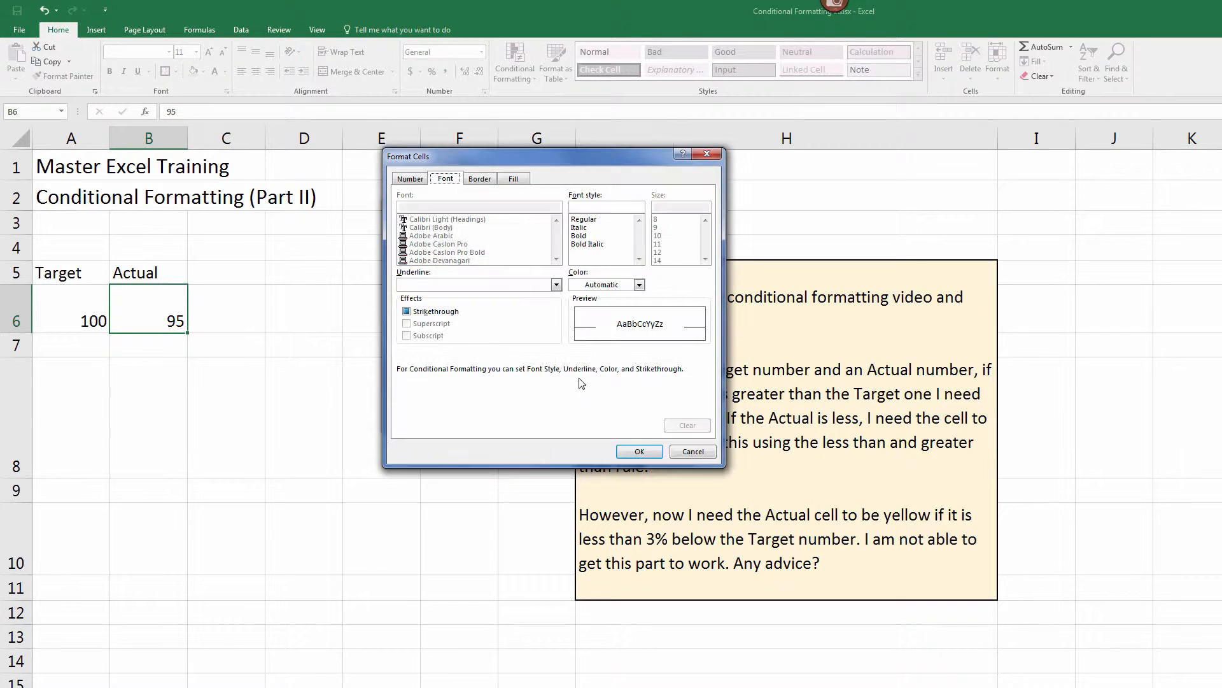
click(513, 179)
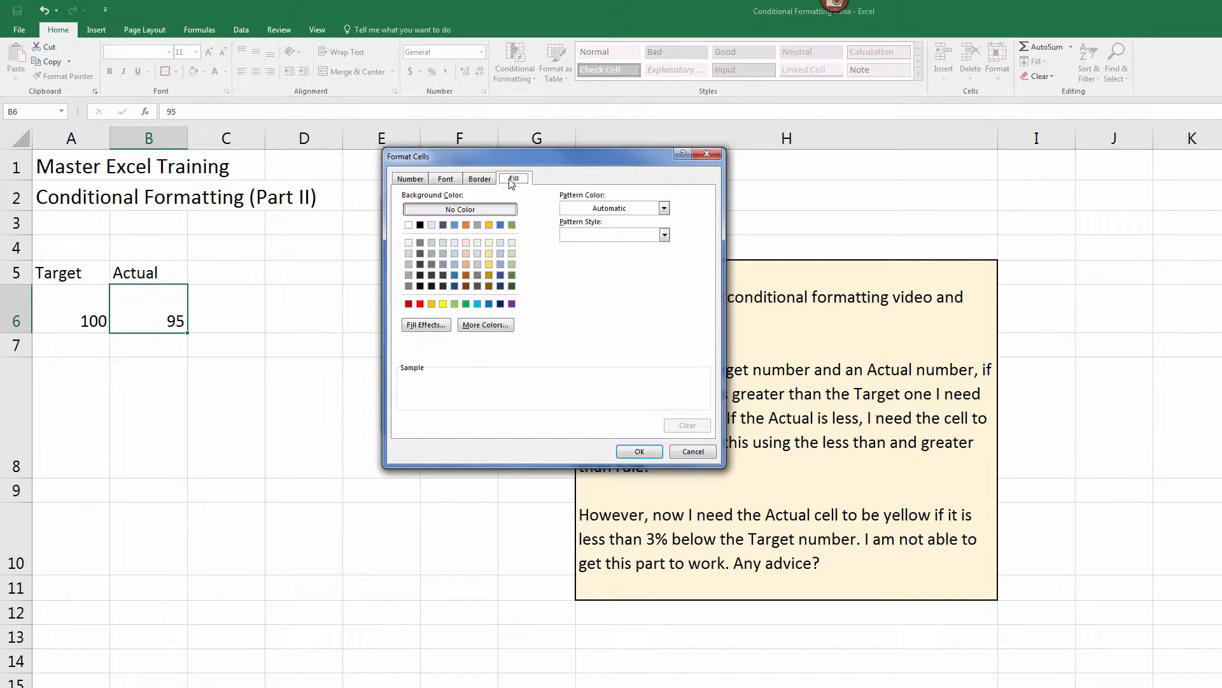
click(511, 264)
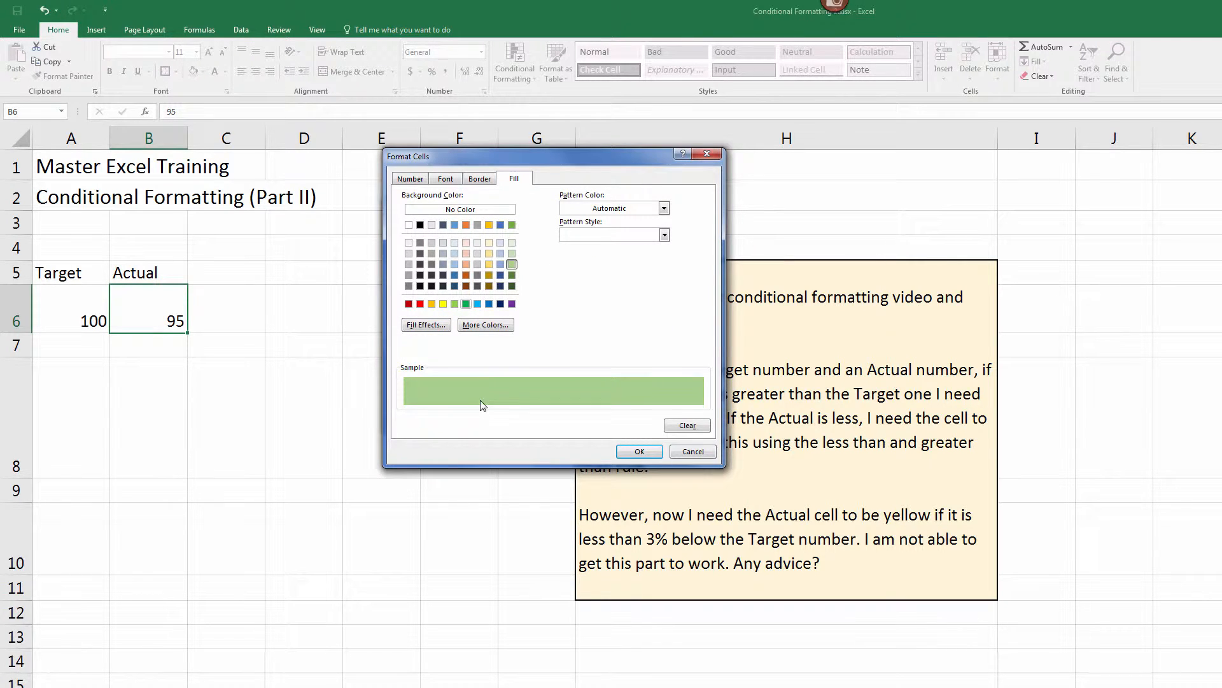
click(639, 452)
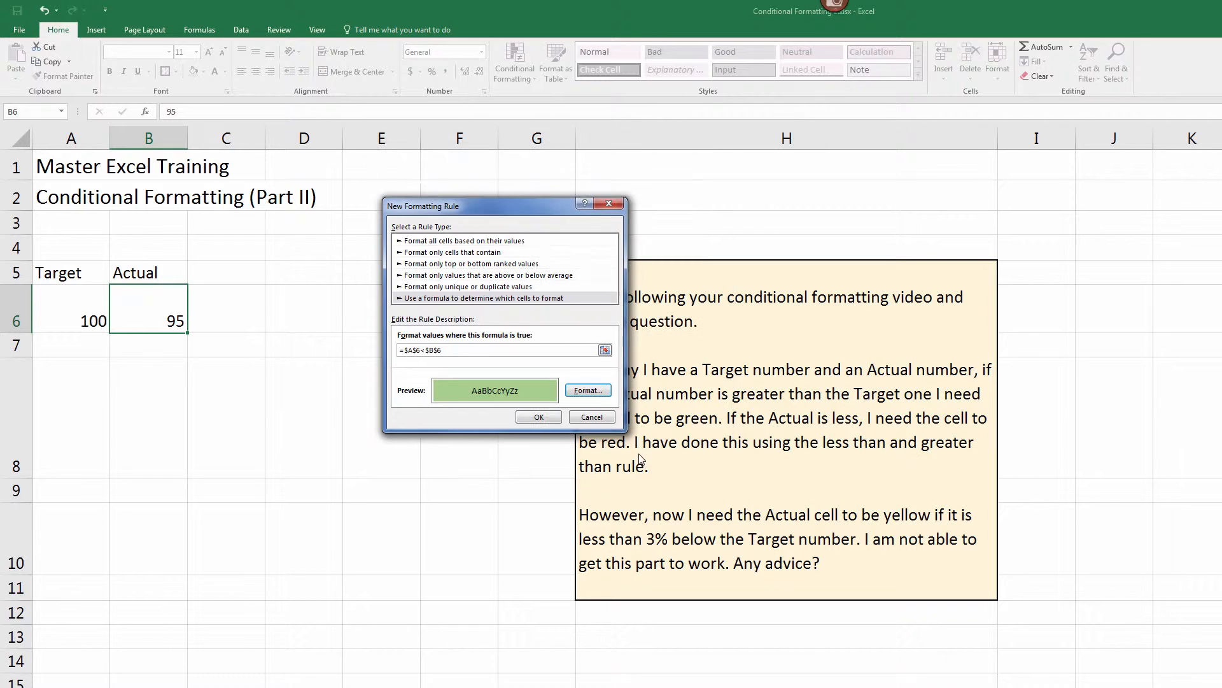
click(538, 417)
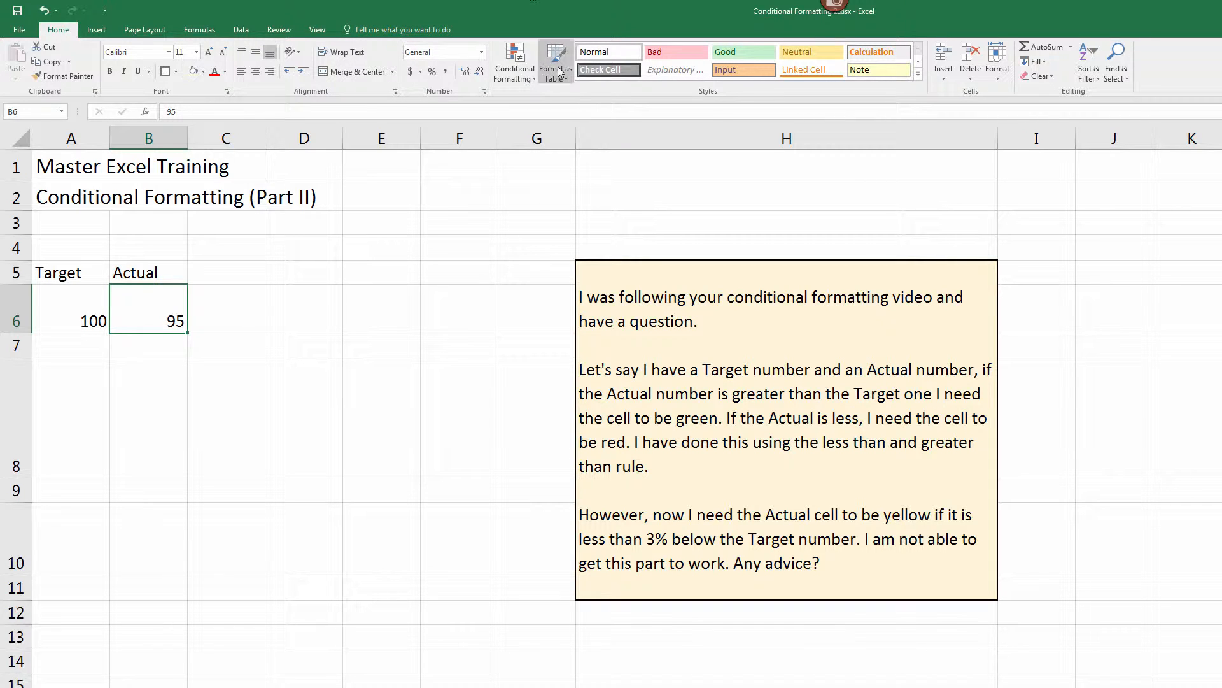
Step: Start a second formula-based conditional formatting rule for B6 with the formula =$A$6>$B$6
click(520, 69)
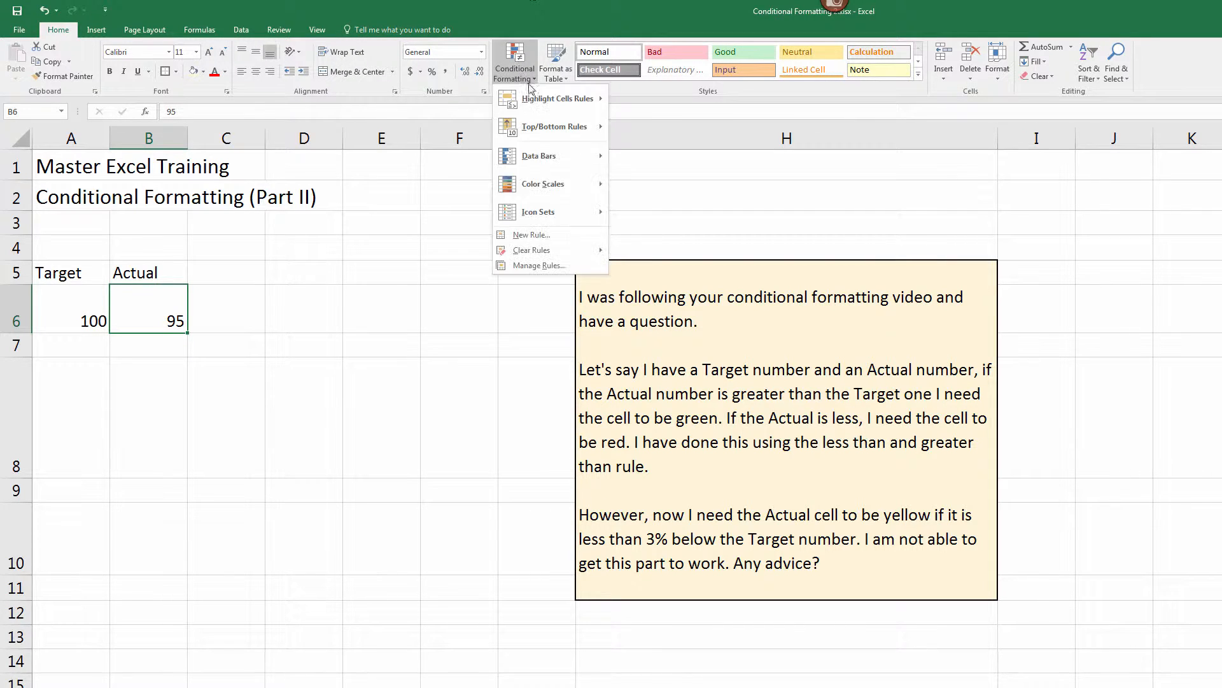
click(555, 238)
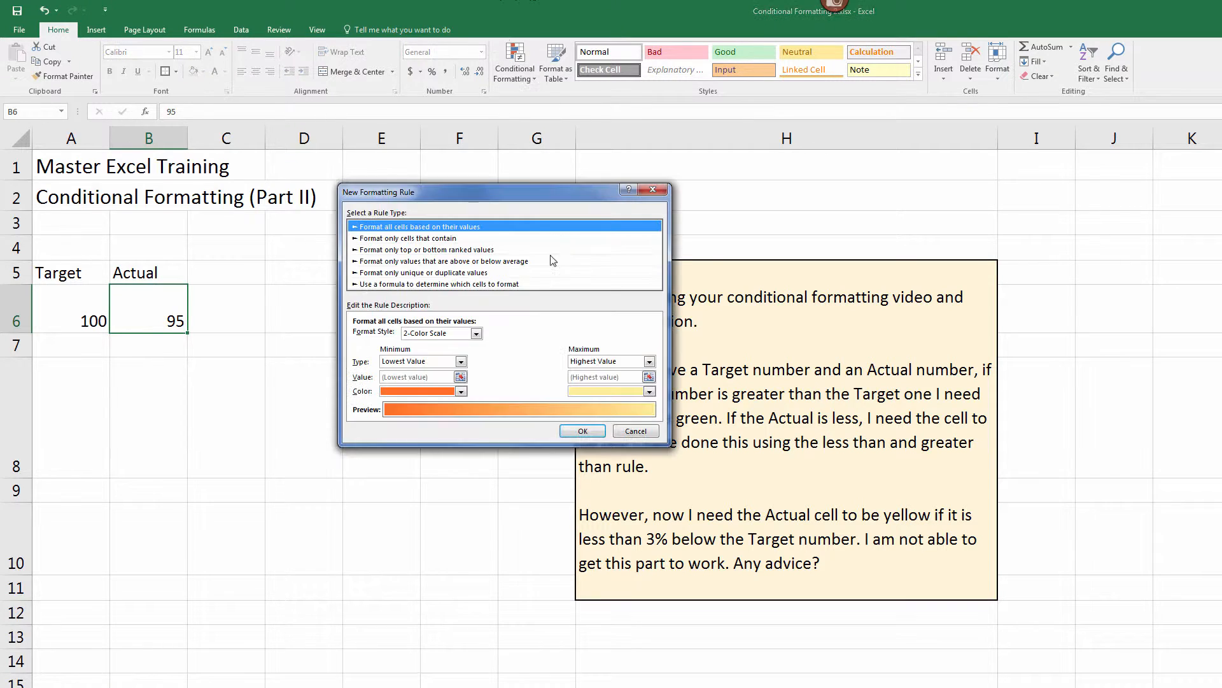
click(437, 284)
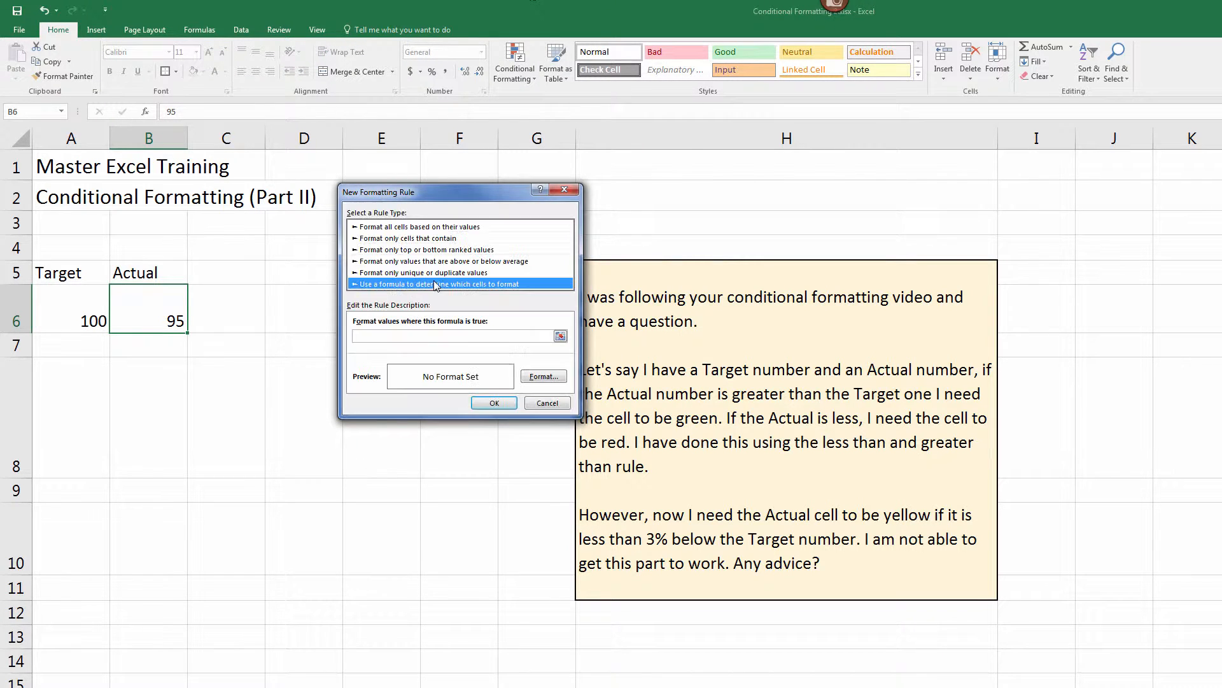
click(465, 337)
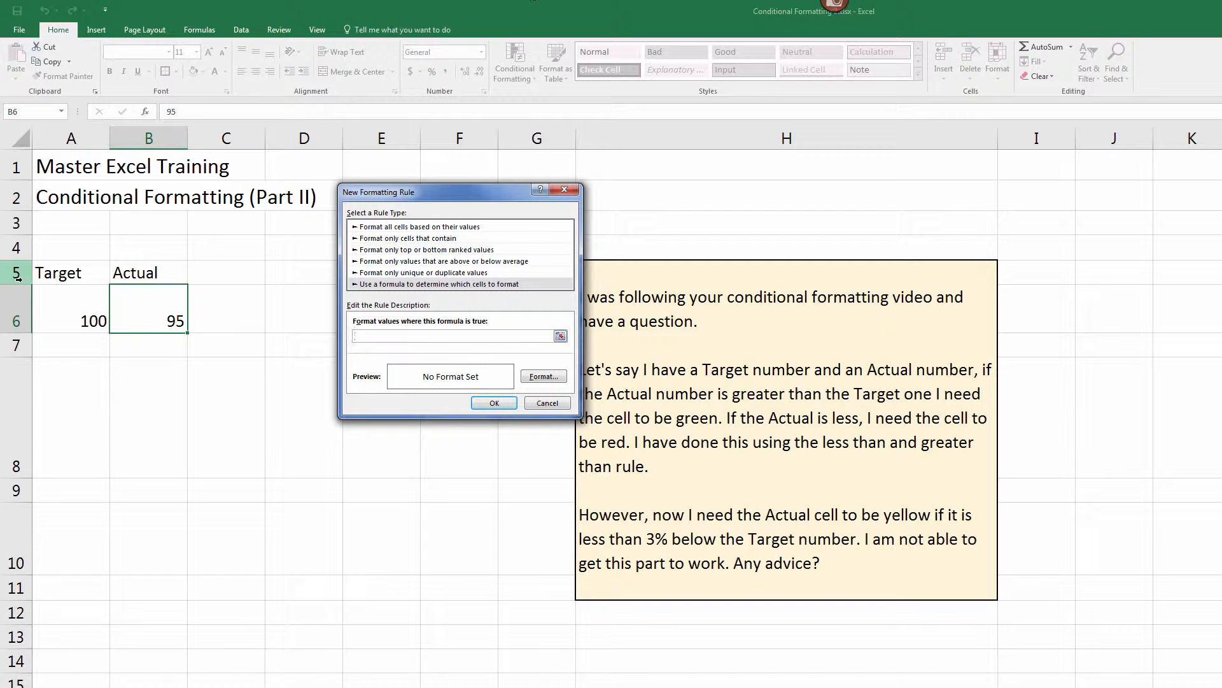
click(84, 313)
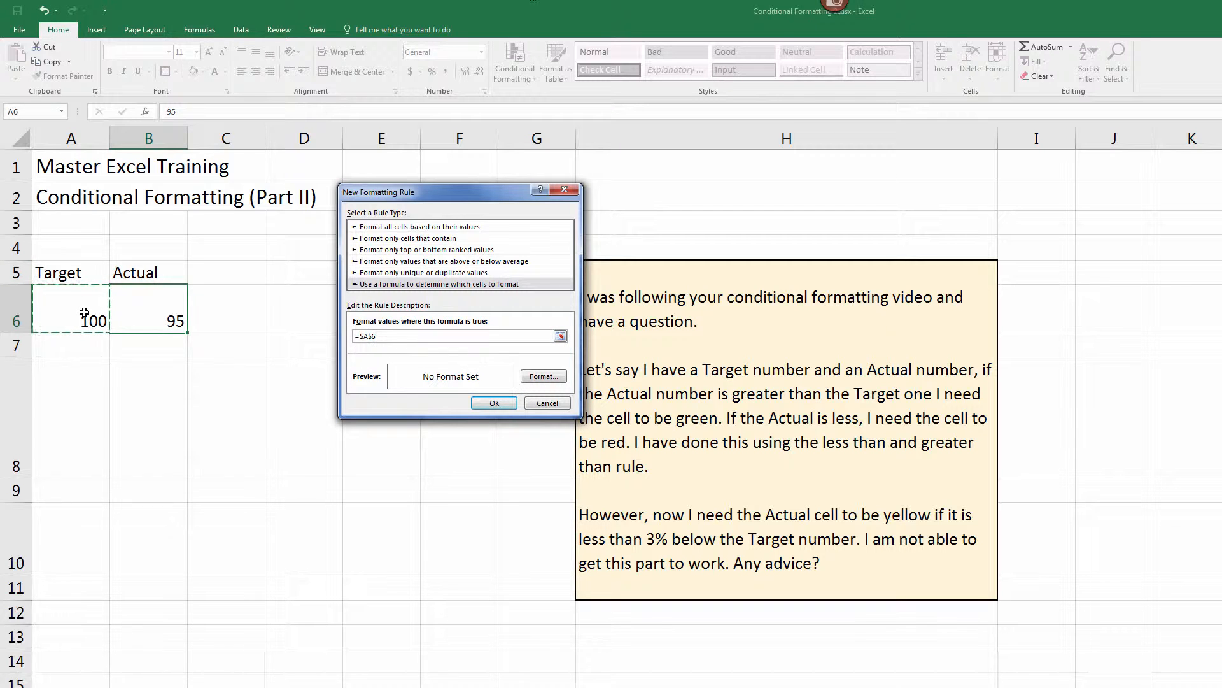
text(>)
click(152, 314)
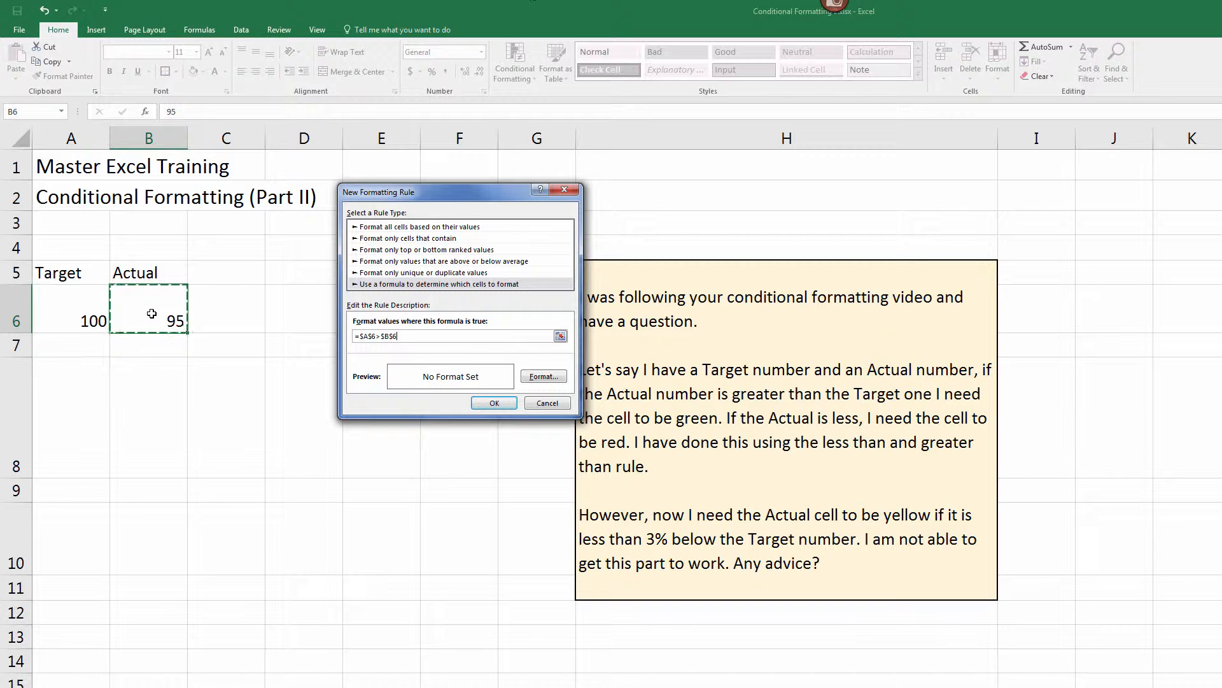
Step: Give the rule for actual below target a custom light red fill, RGB 254, 156, 148, and apply it
click(544, 377)
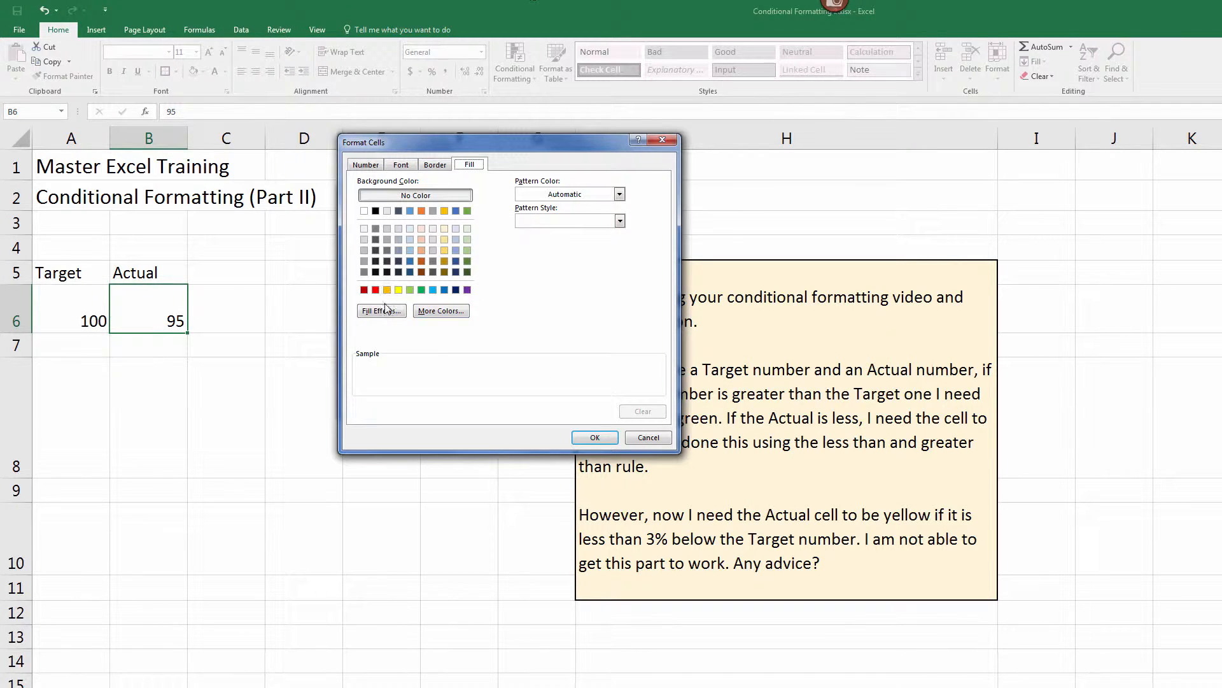
click(446, 314)
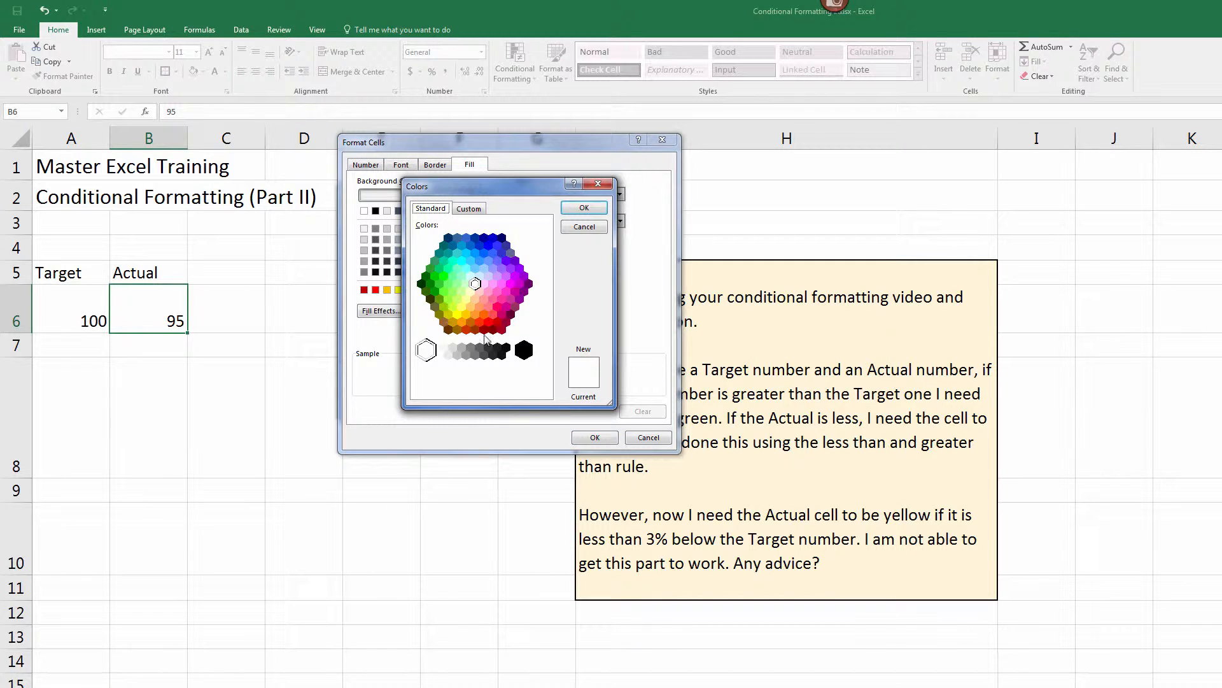
click(469, 208)
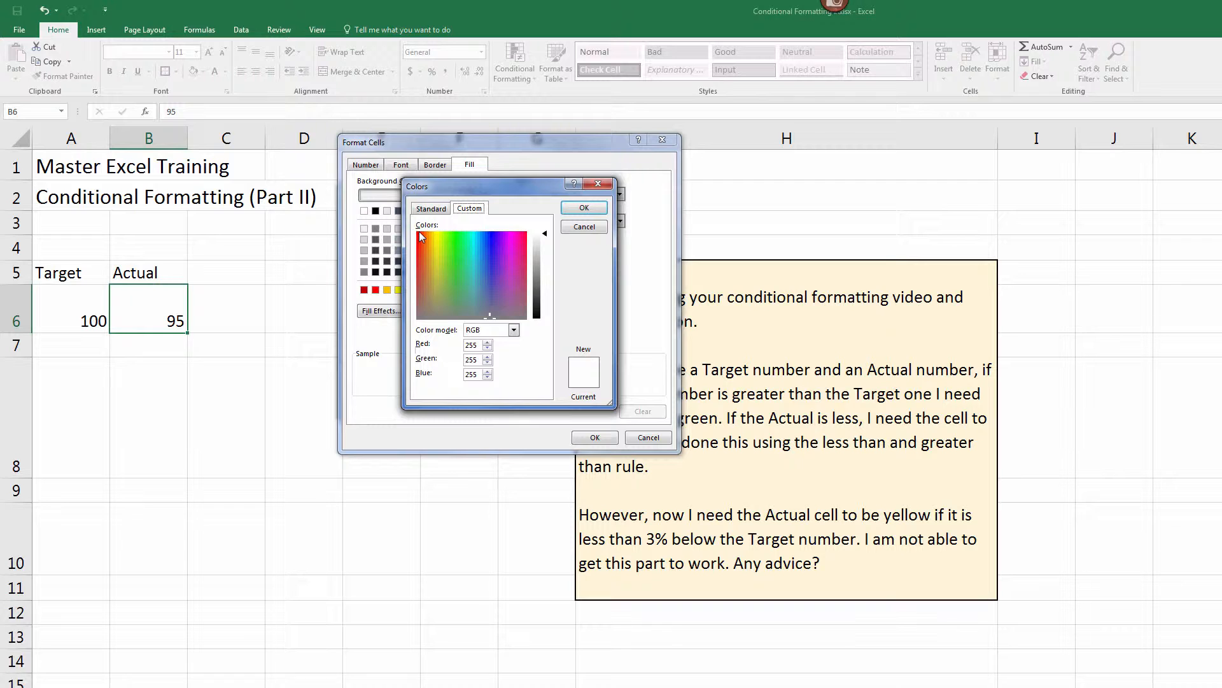
click(536, 250)
click(584, 209)
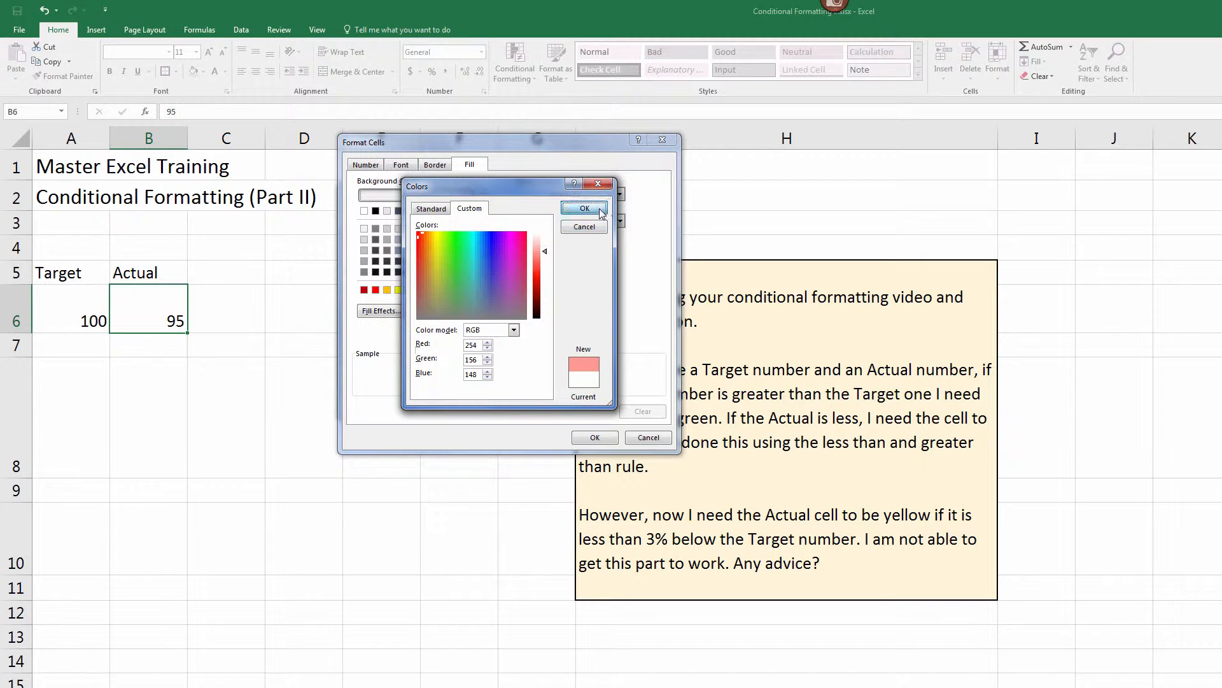
click(595, 439)
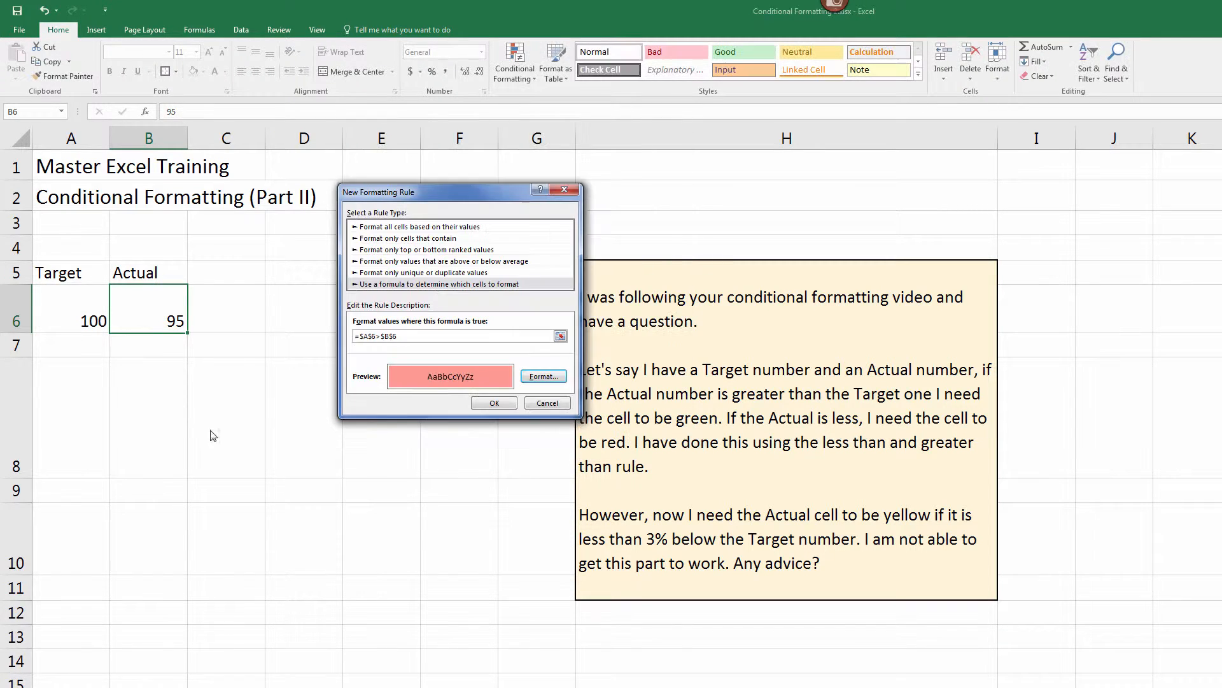
click(505, 405)
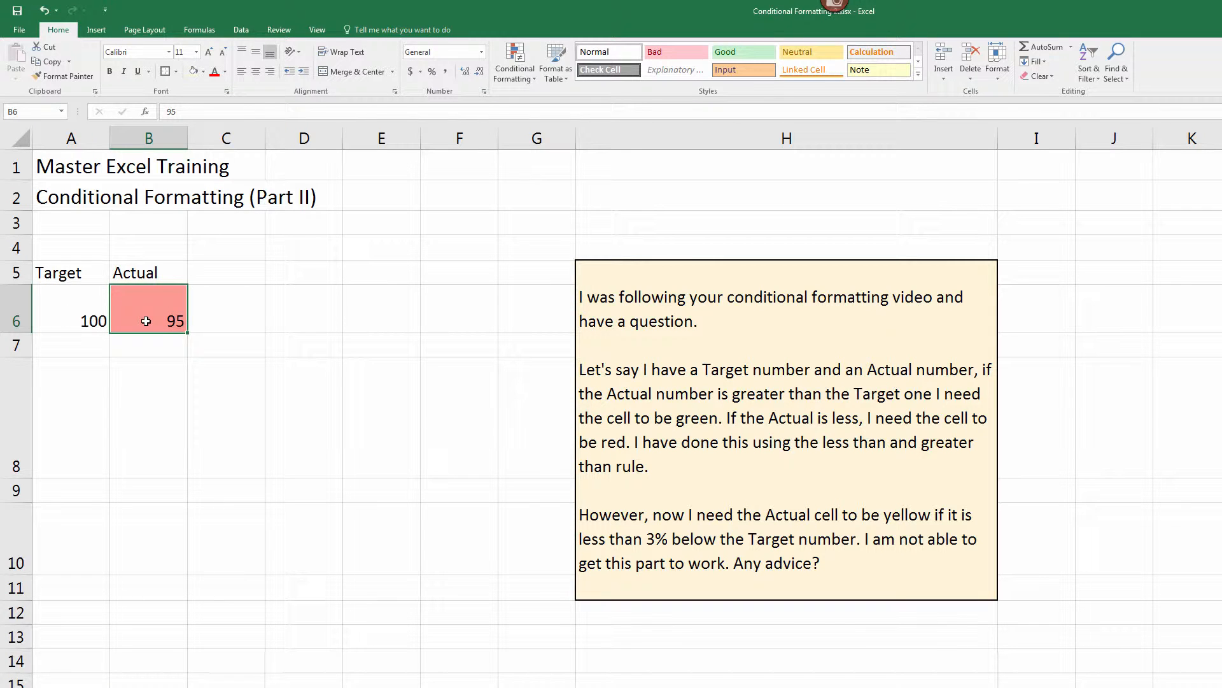
Step: Enter 105 as the Actual value in B6 to test the above-target rule
text(105)
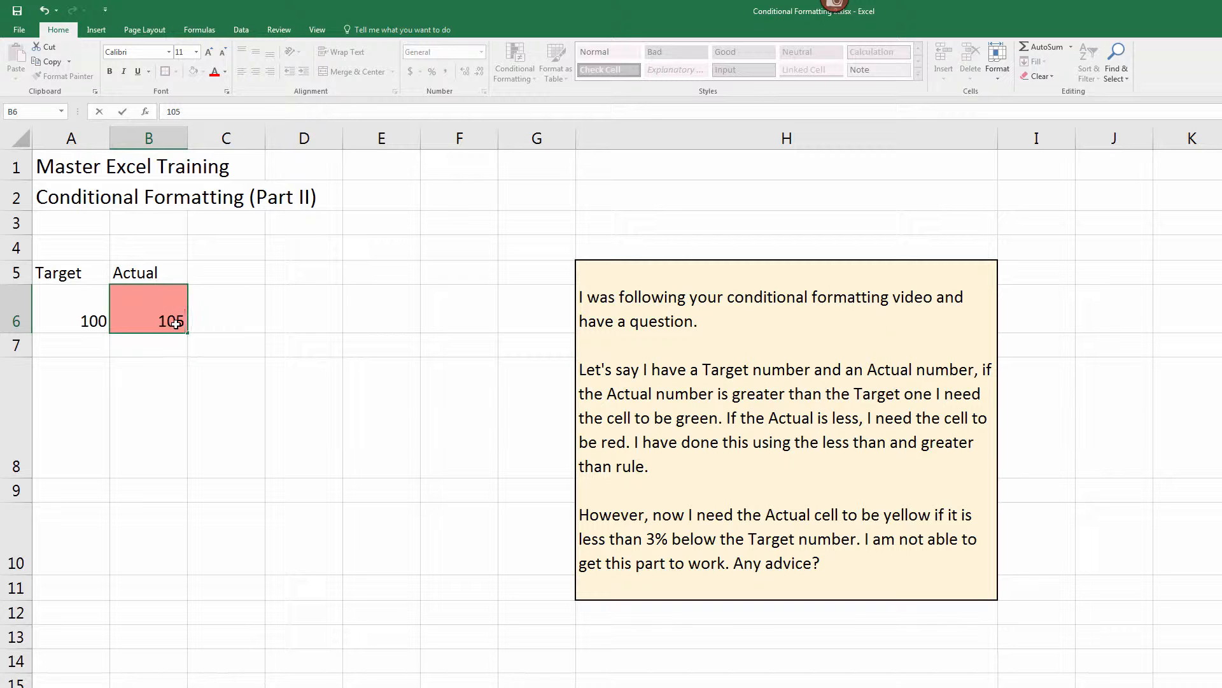
key(Return)
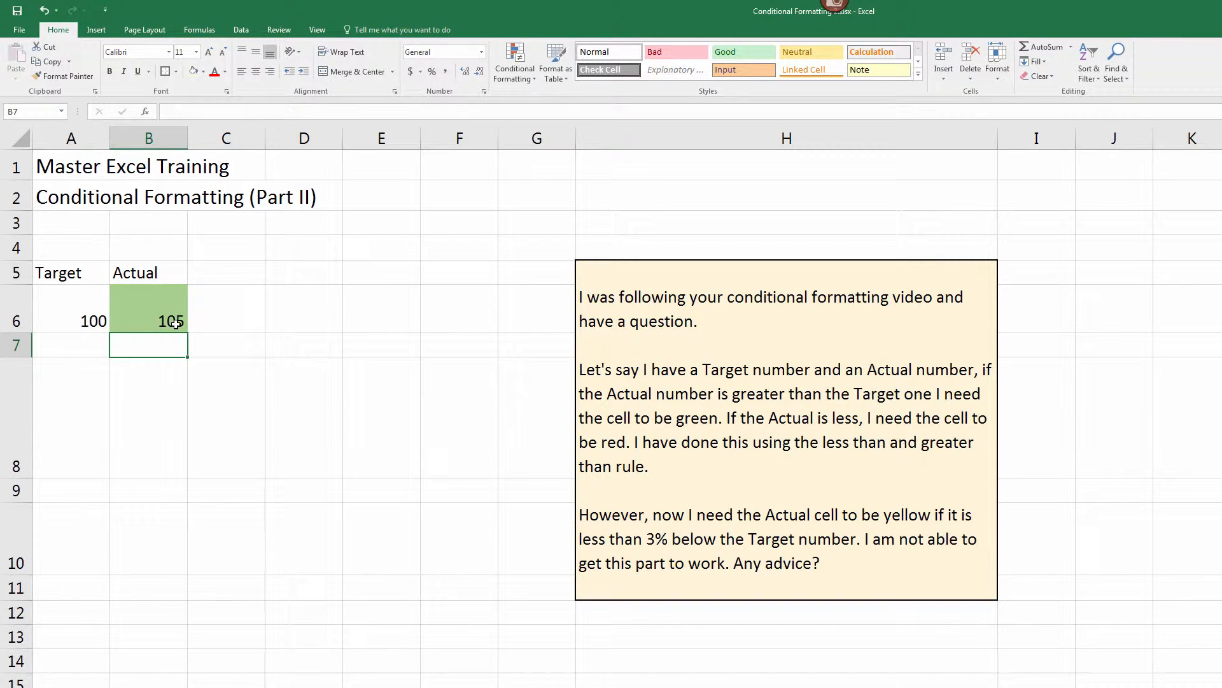
Step: Start a third formula-based conditional formatting rule for B6 with the formula =$A$6>$B$6
click(169, 304)
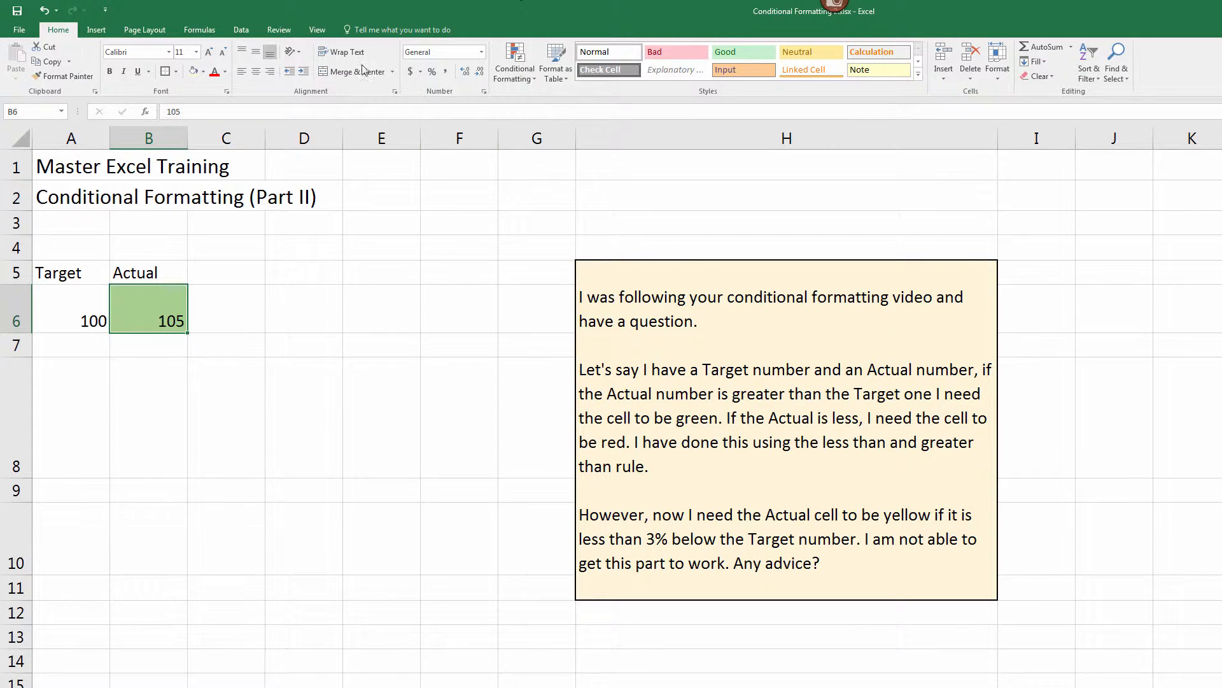
click(520, 70)
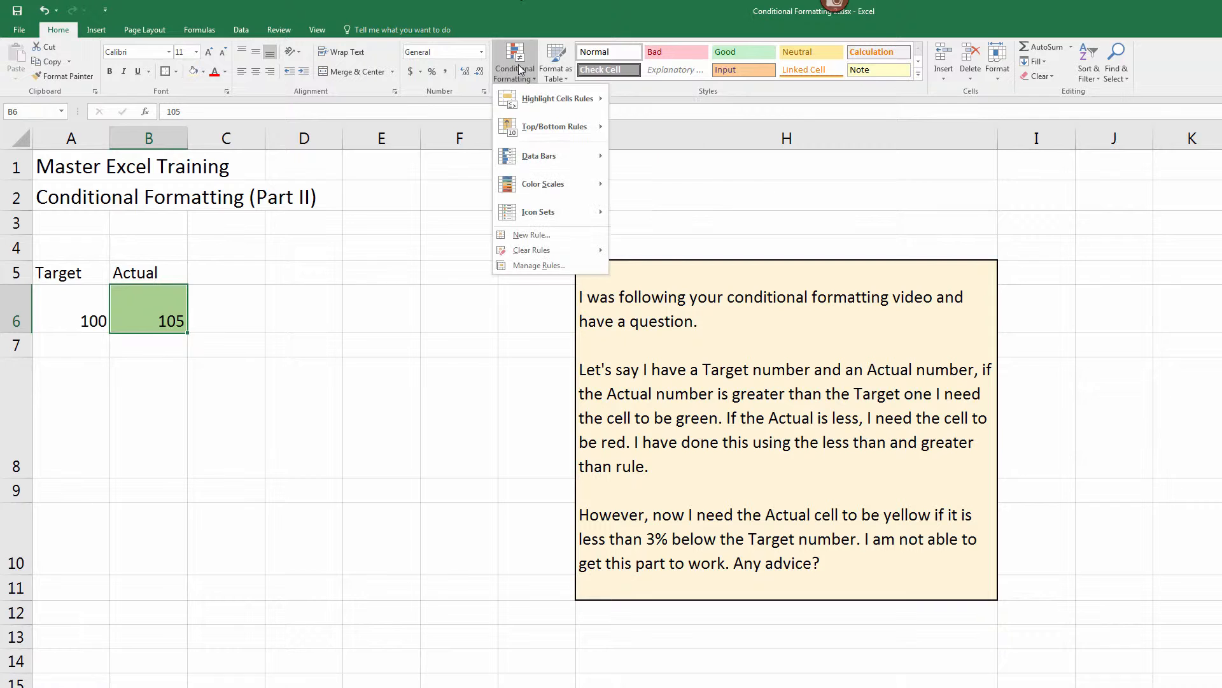
click(536, 235)
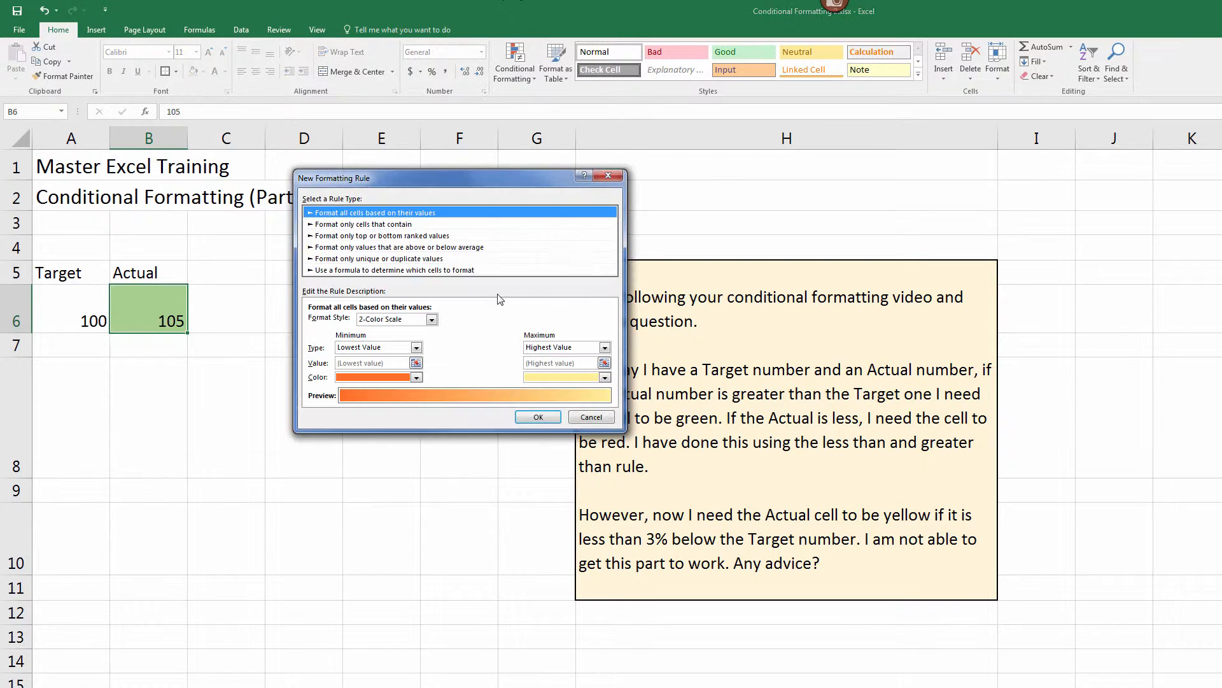
click(407, 271)
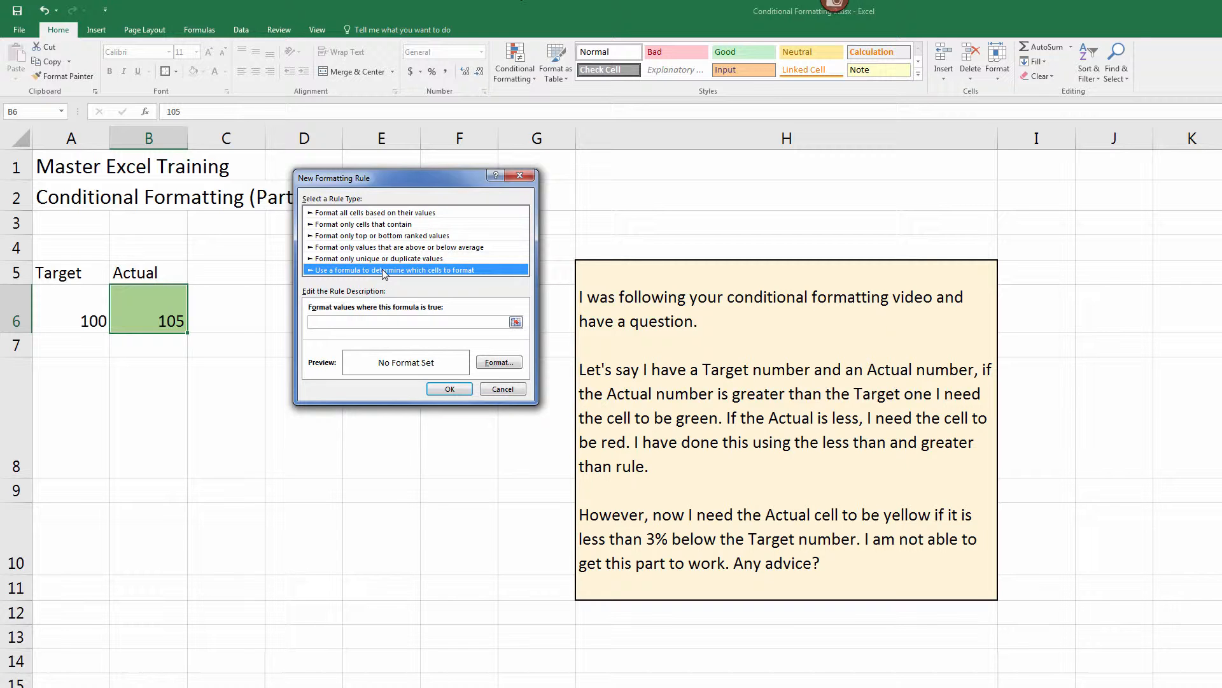
click(364, 322)
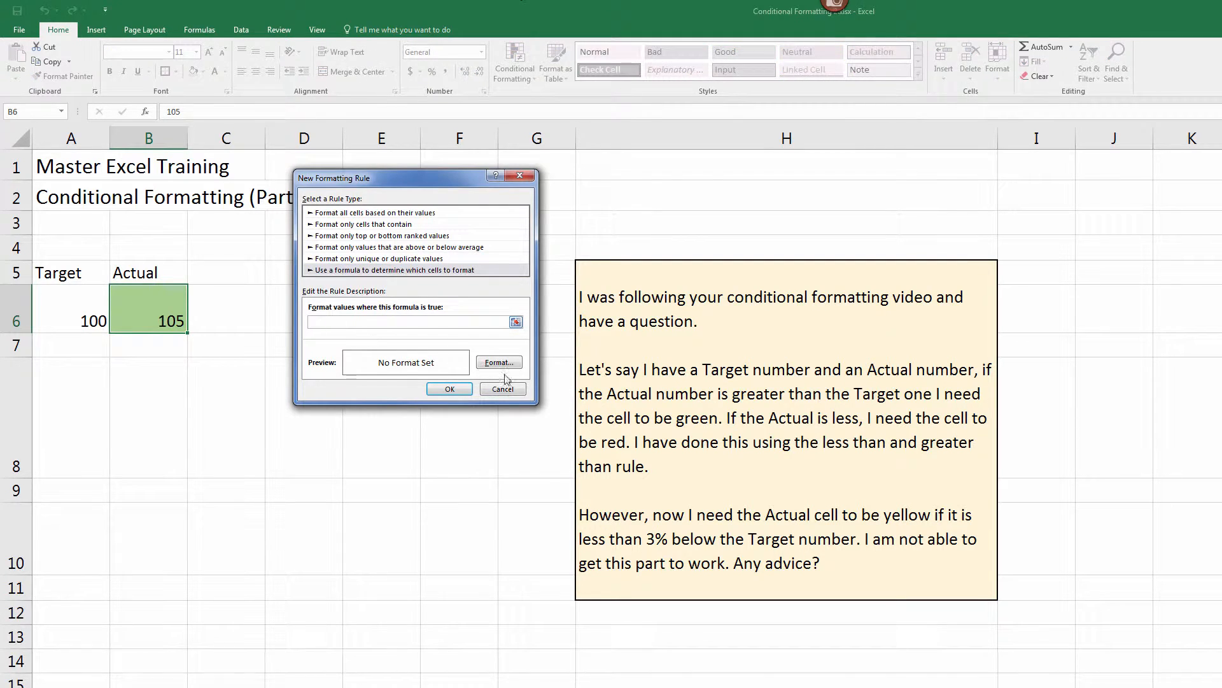
click(77, 303)
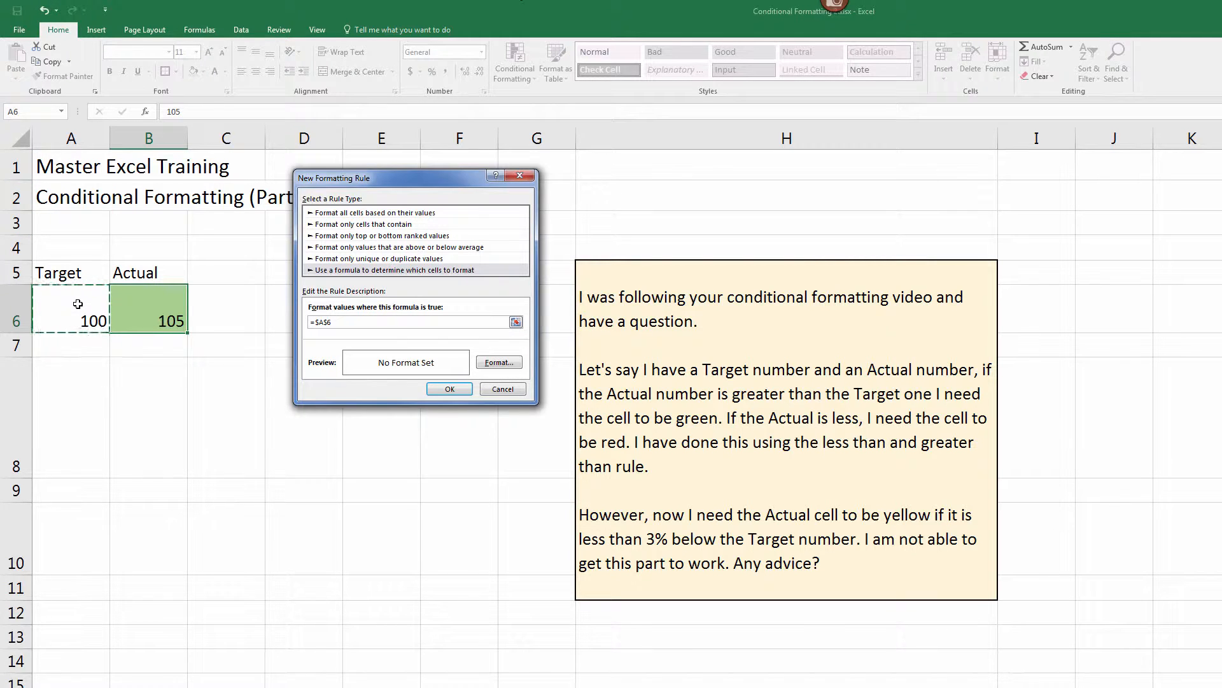
text(>)
click(134, 298)
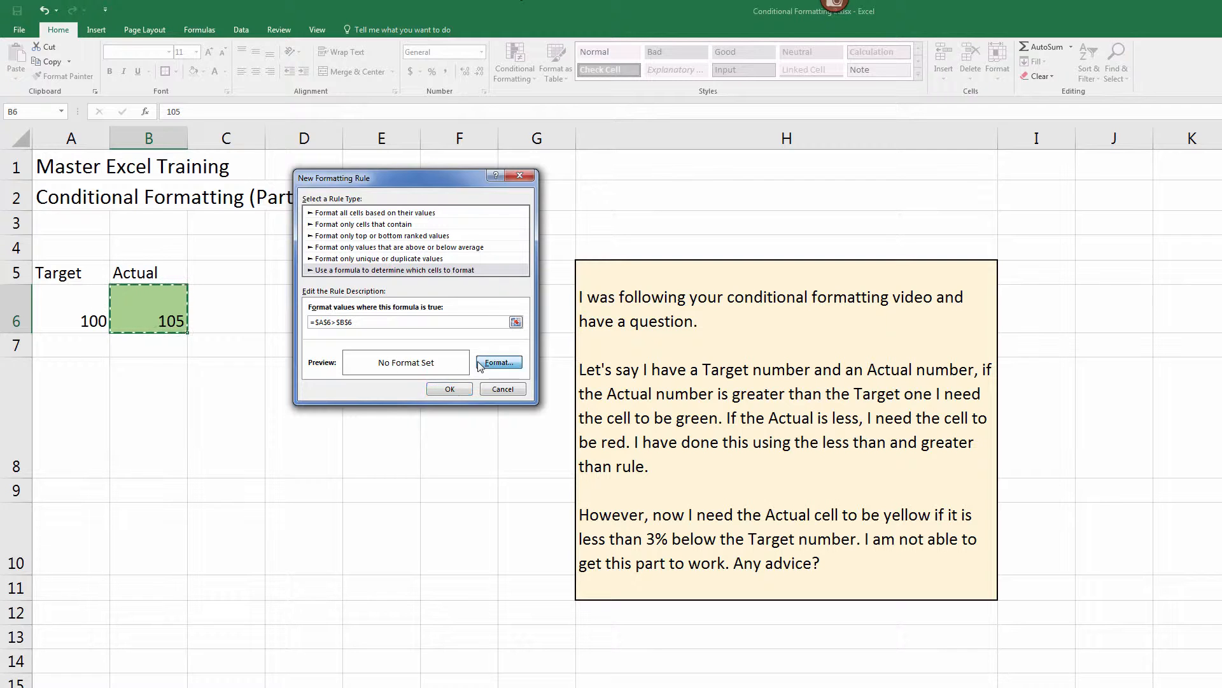
Step: Give the third rule a bright yellow fill and save it
click(499, 362)
click(354, 275)
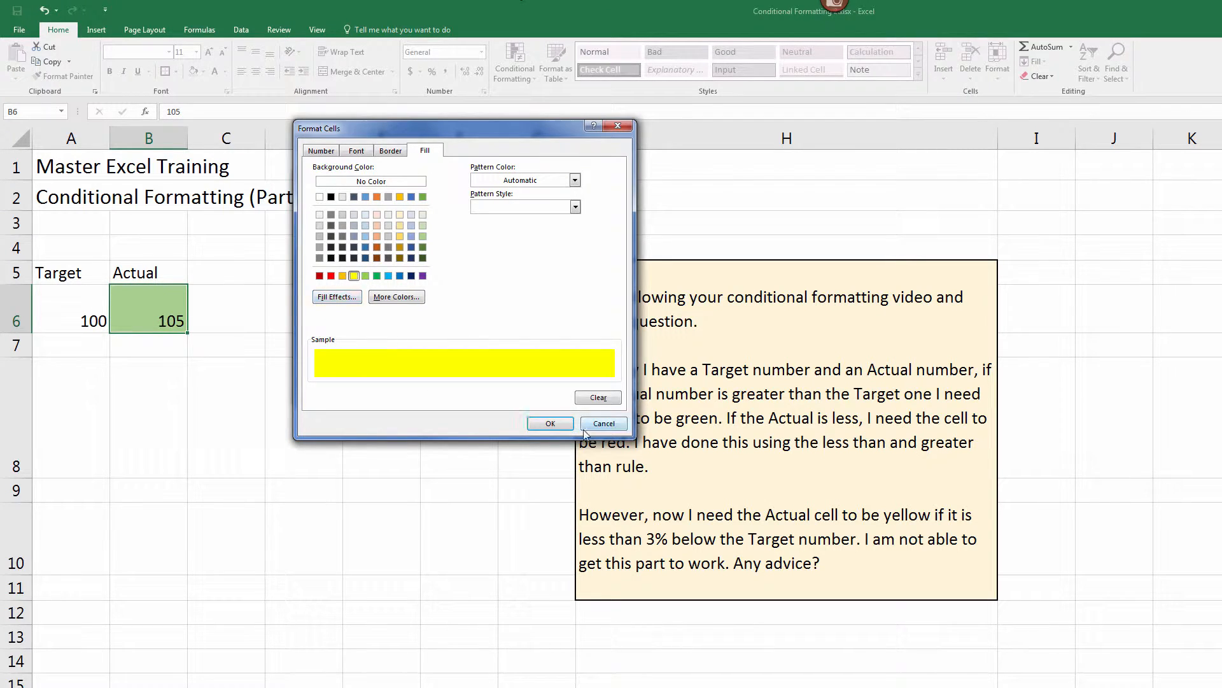
click(550, 424)
click(453, 384)
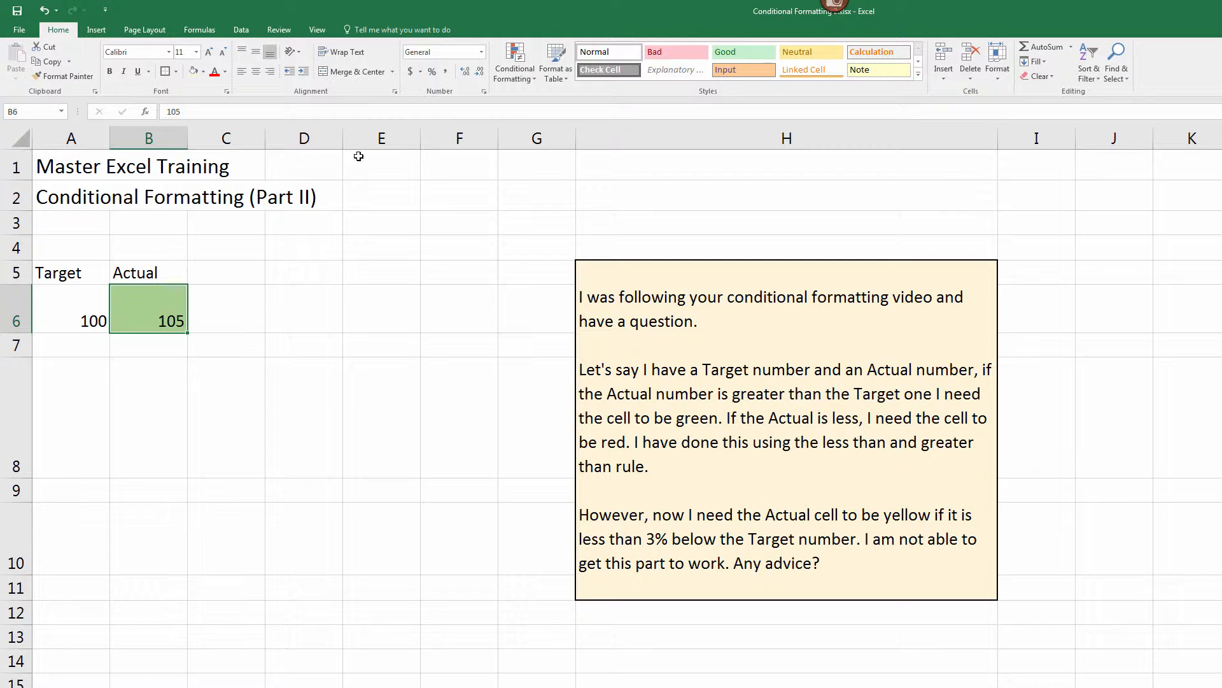
Step: Edit the red rule for B6 so its formula is =$A$6*0.97>$B$6, and apply the change
click(506, 74)
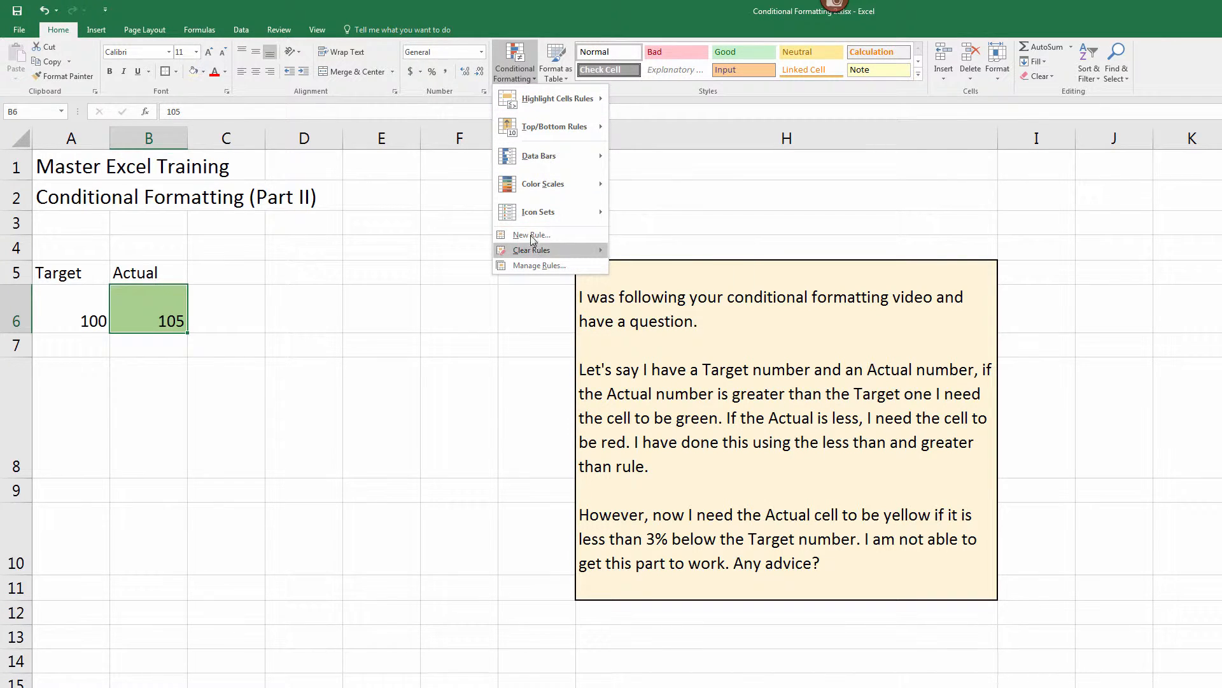
click(538, 267)
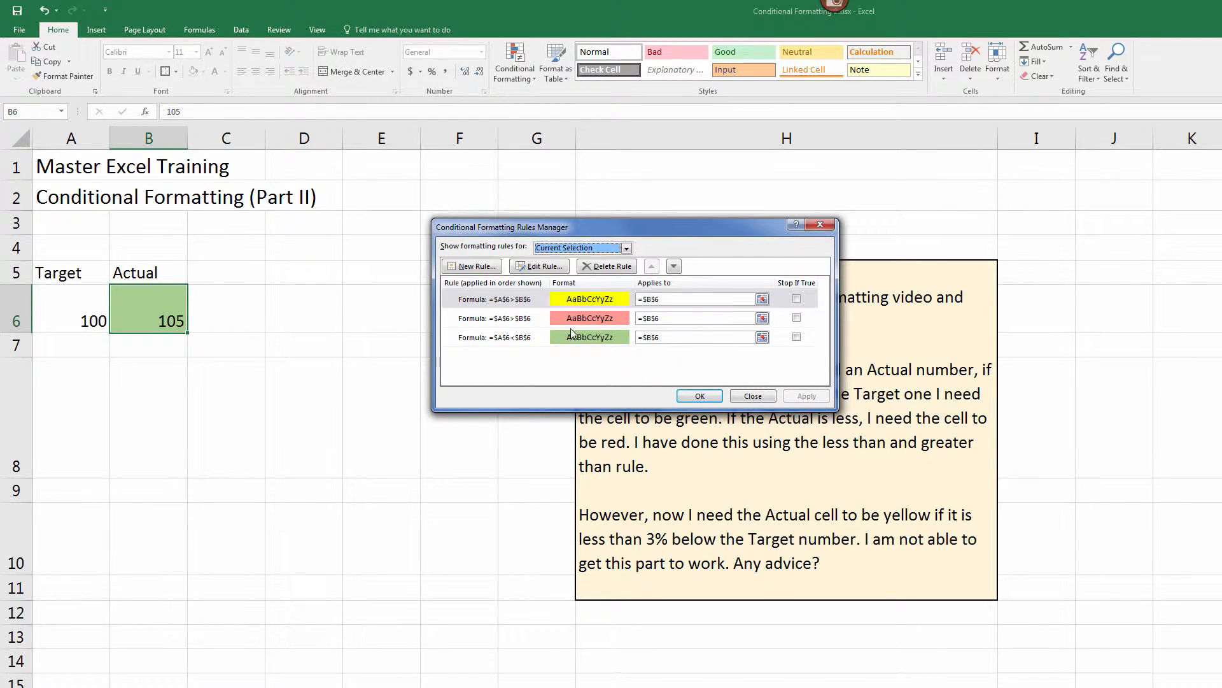
double_click(546, 321)
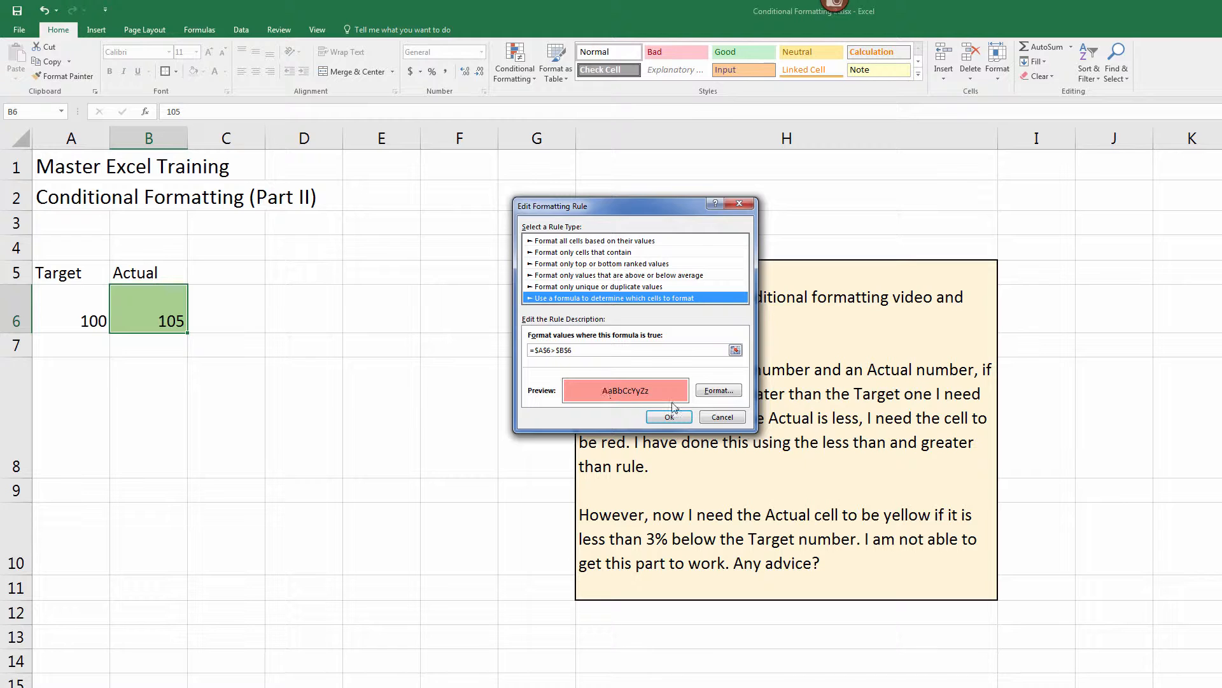
click(554, 350)
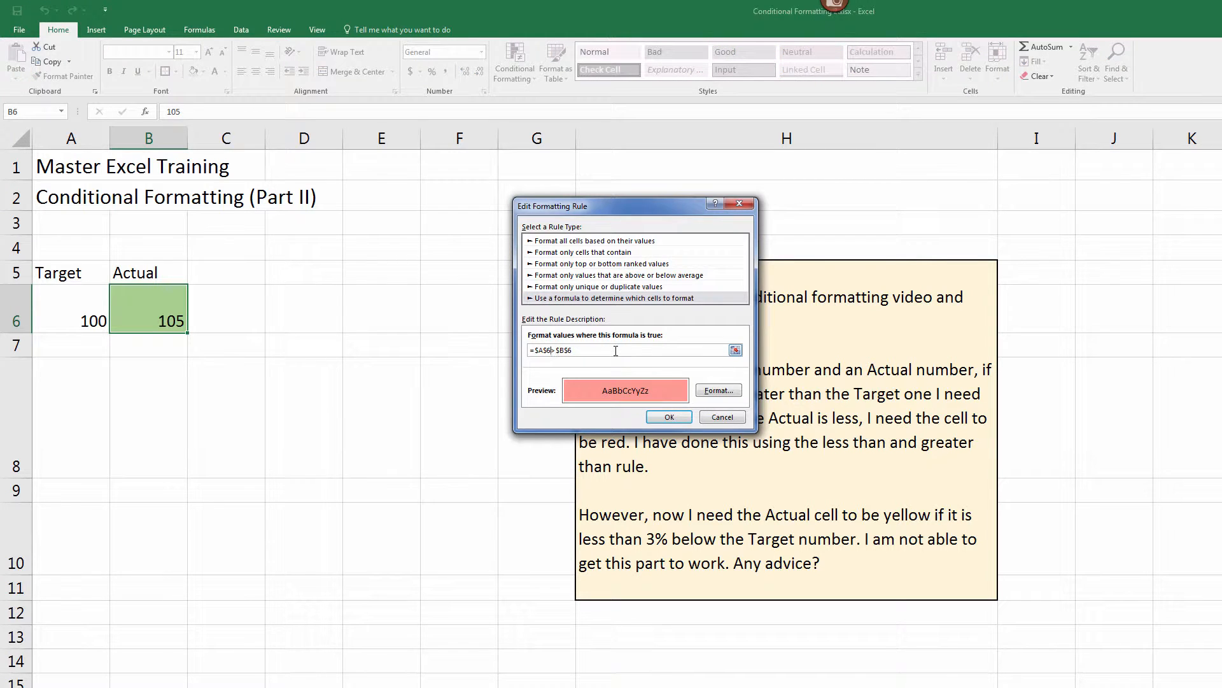
text(*.97)
key(Return)
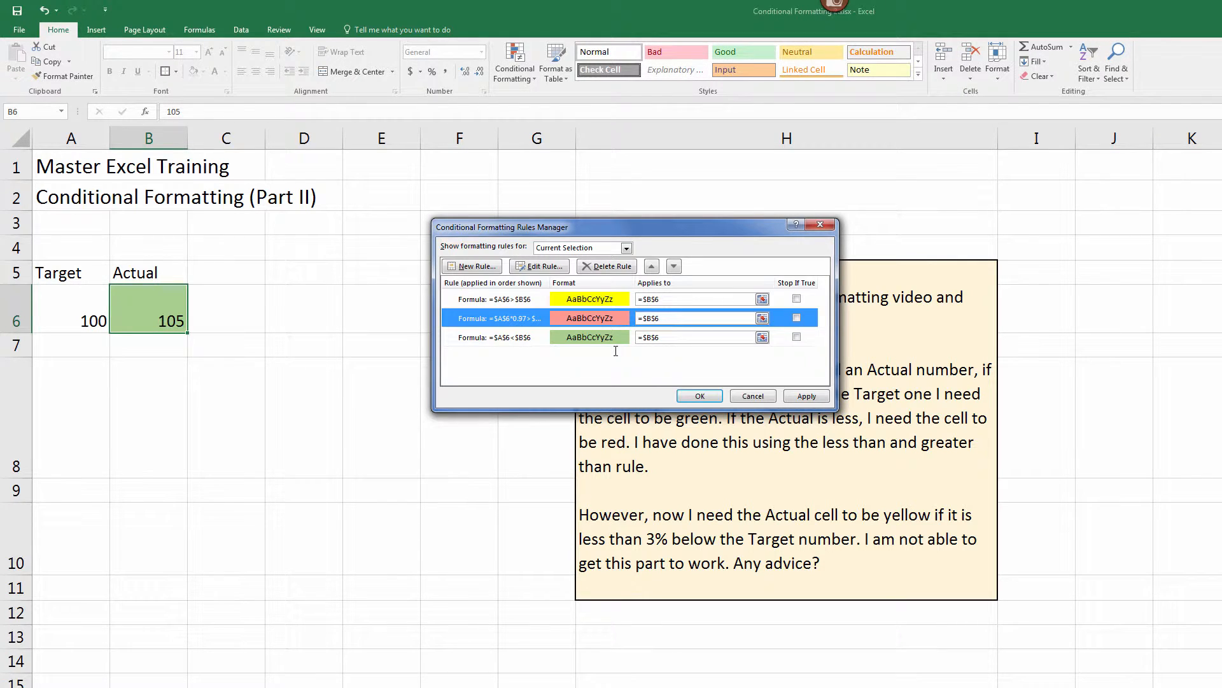
click(700, 396)
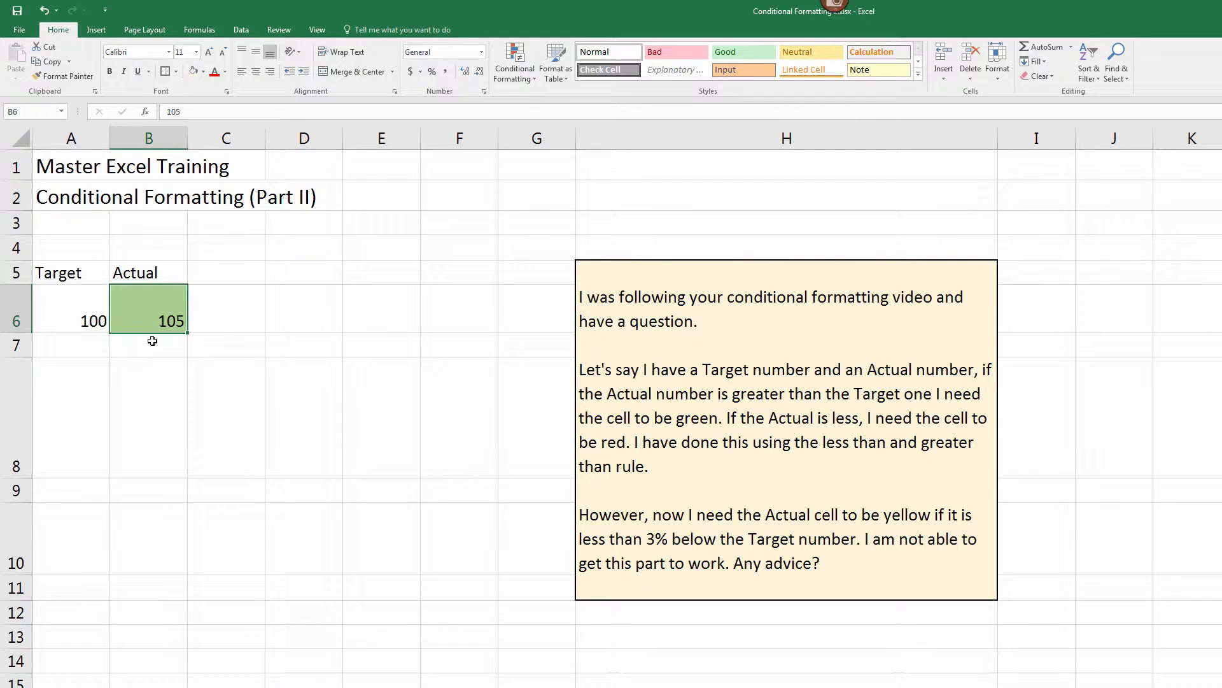
Step: Test the rules by entering 95 and 97 in turn as the Actual value in B6
text(95)
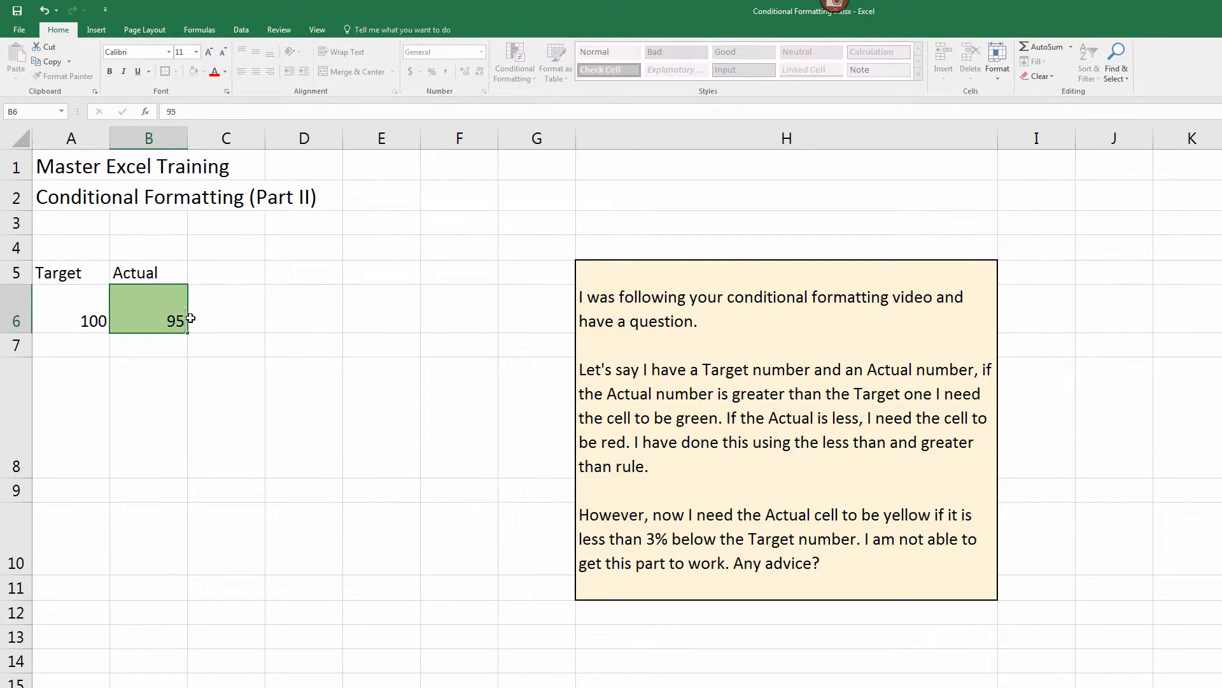
key(Return)
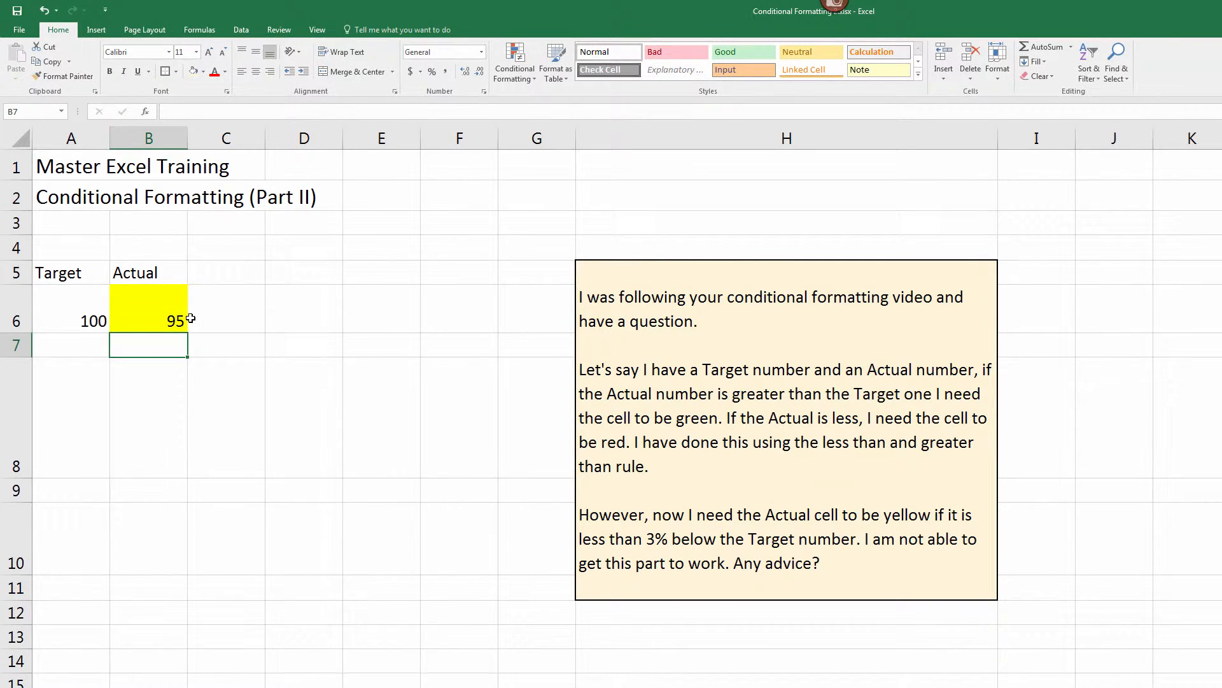
key(Up)
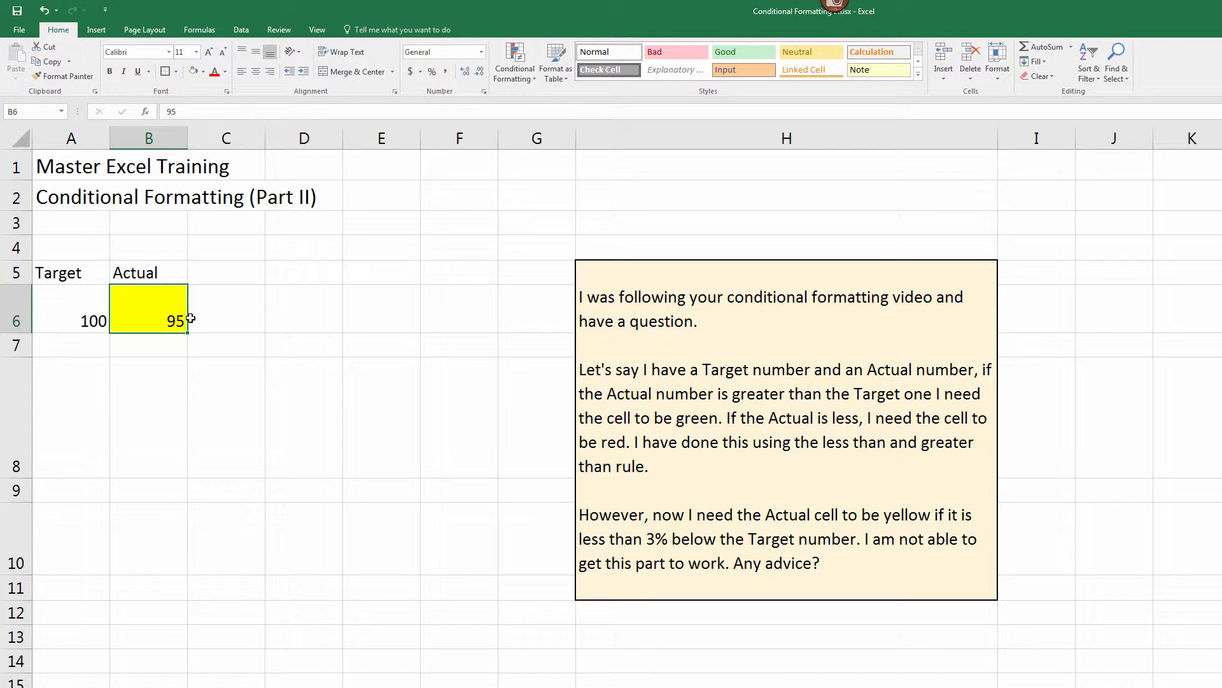
text(97)
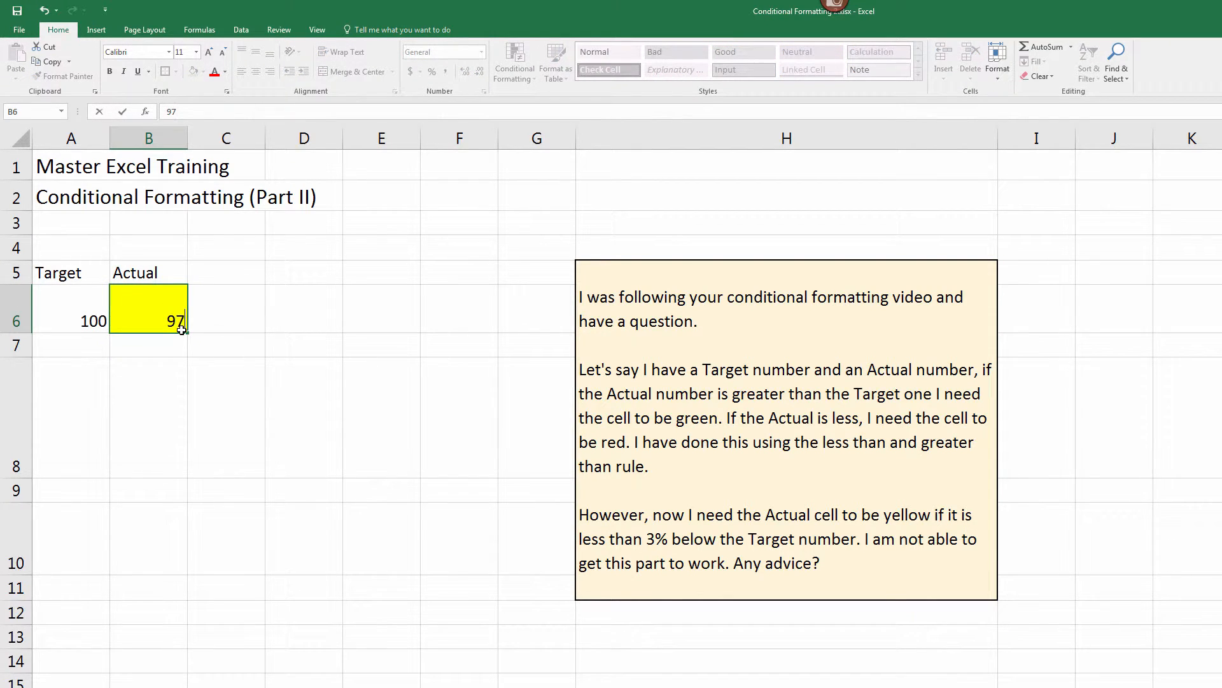
key(Return)
key(Up)
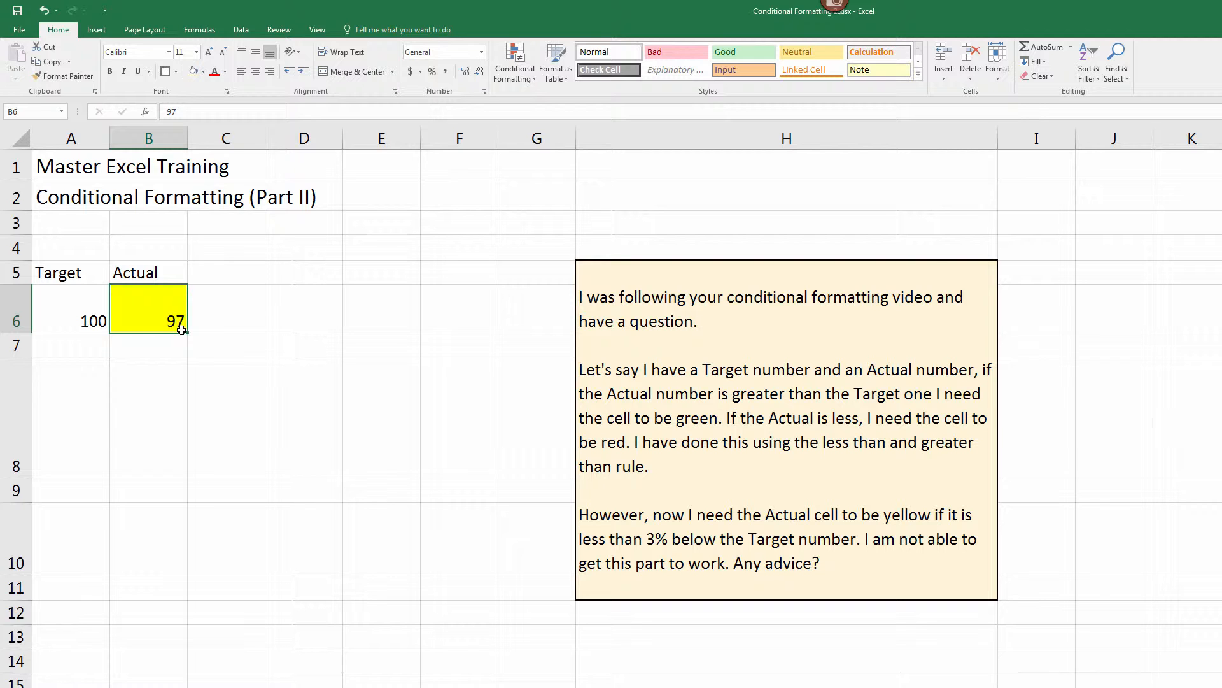
Step: Move the red 0.97 rule above the yellow rule in B6's conditional formatting rule order and apply it
click(511, 76)
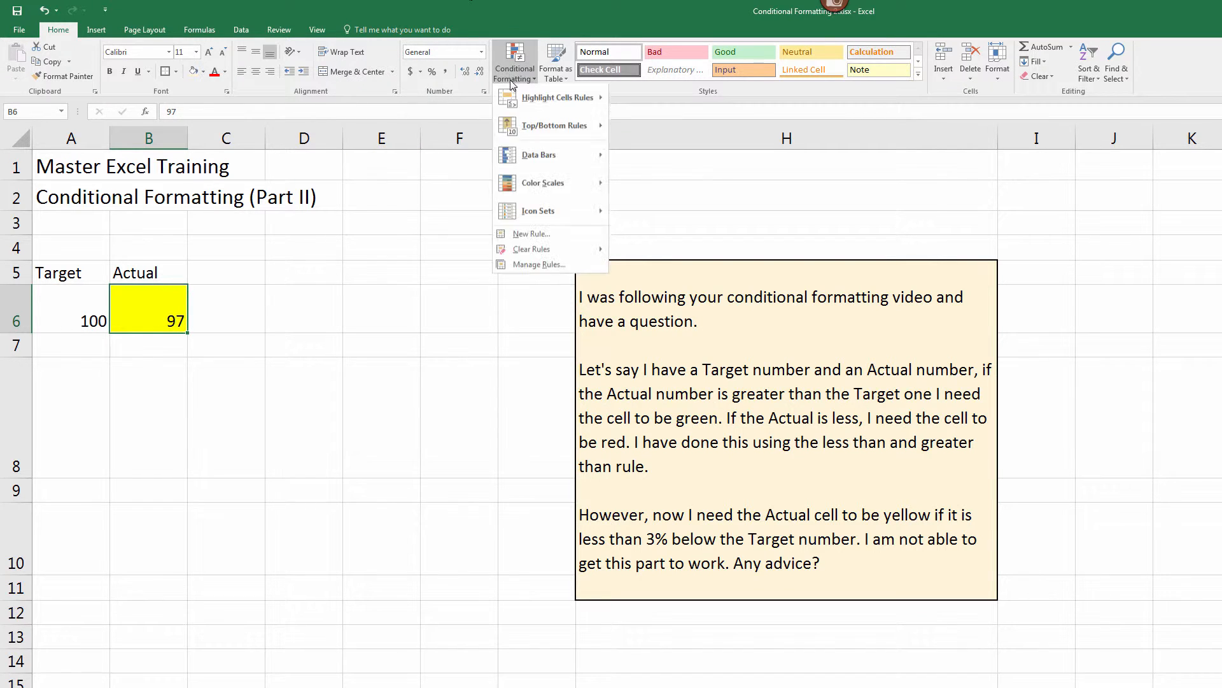
click(545, 266)
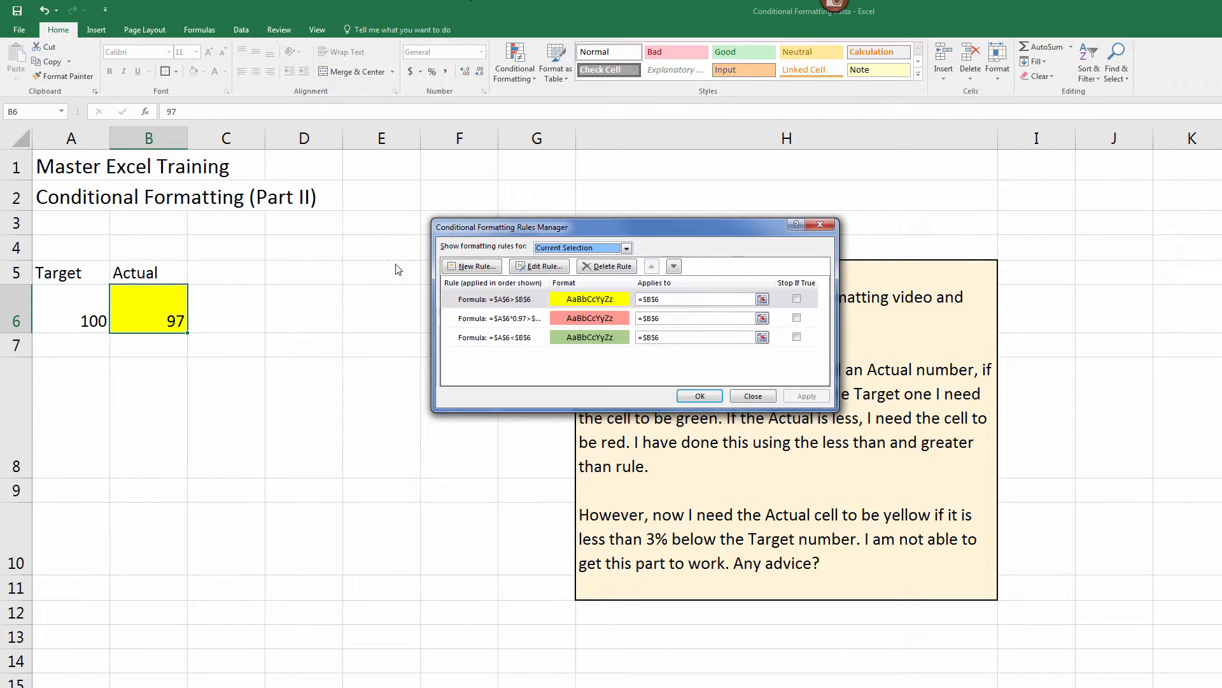
drag(543, 230, 382, 273)
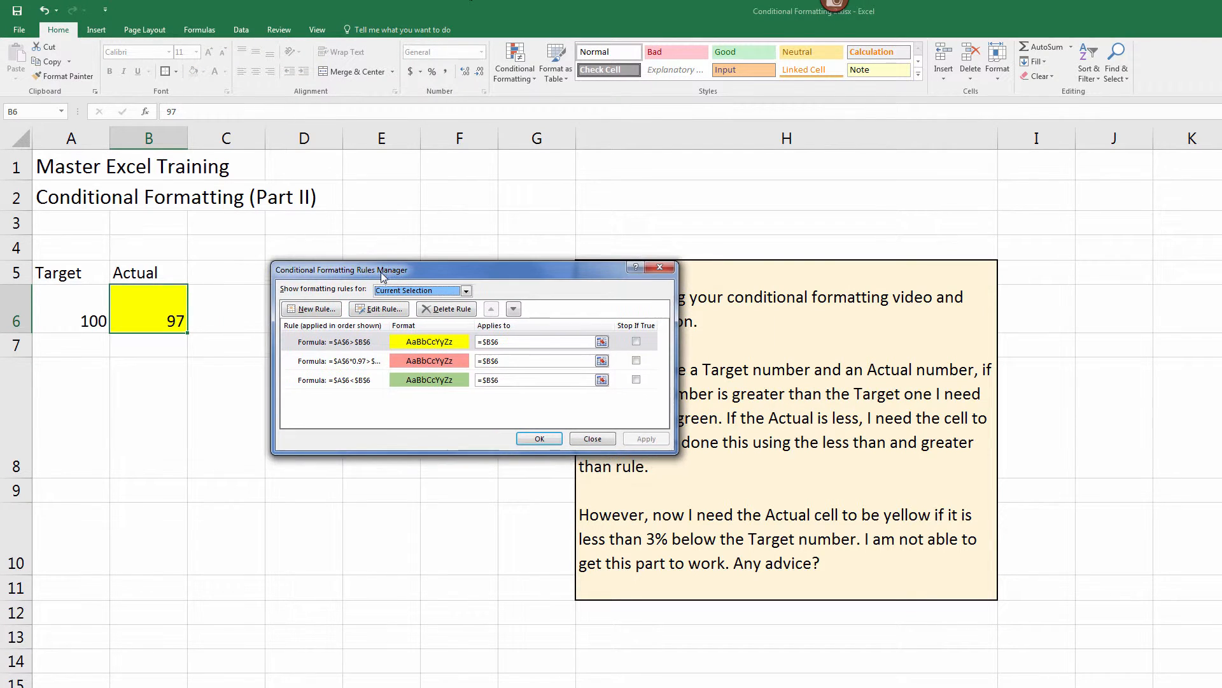
click(354, 362)
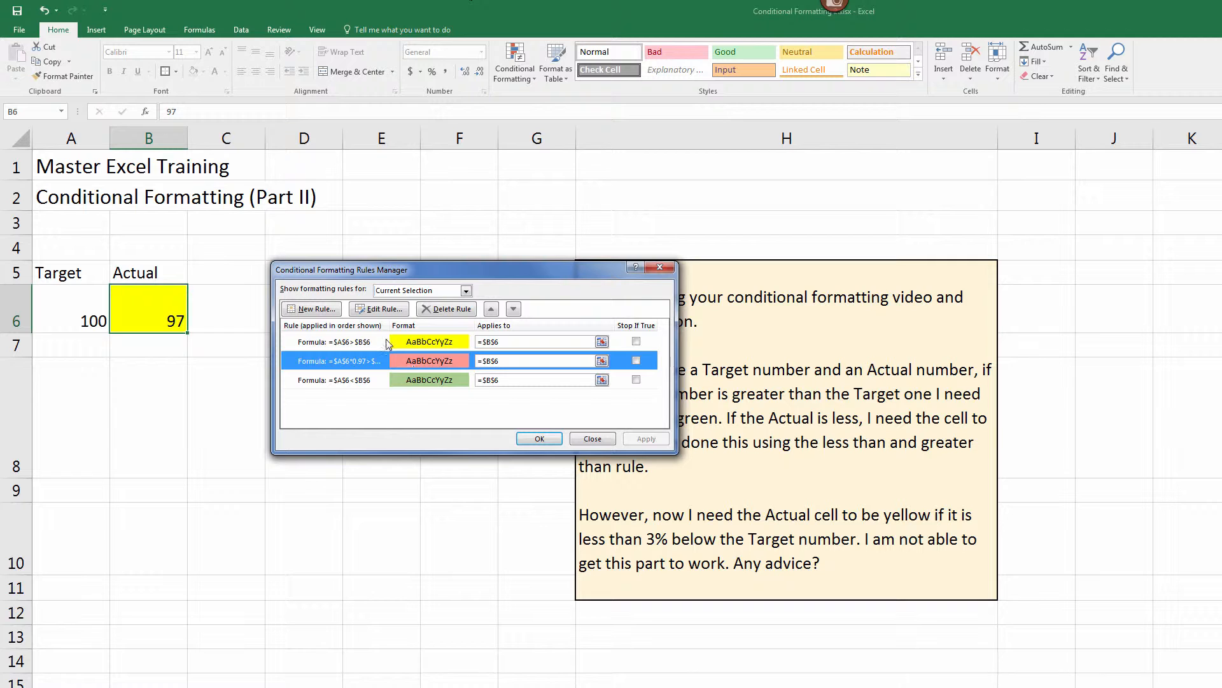
click(491, 308)
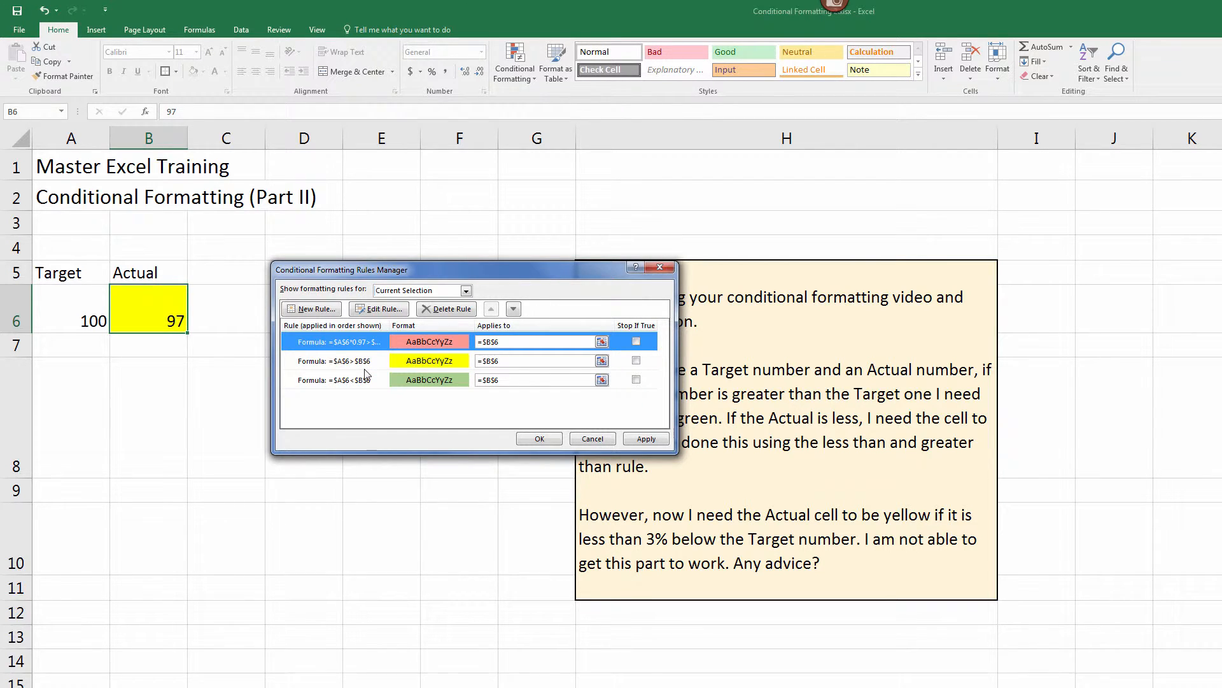
click(422, 363)
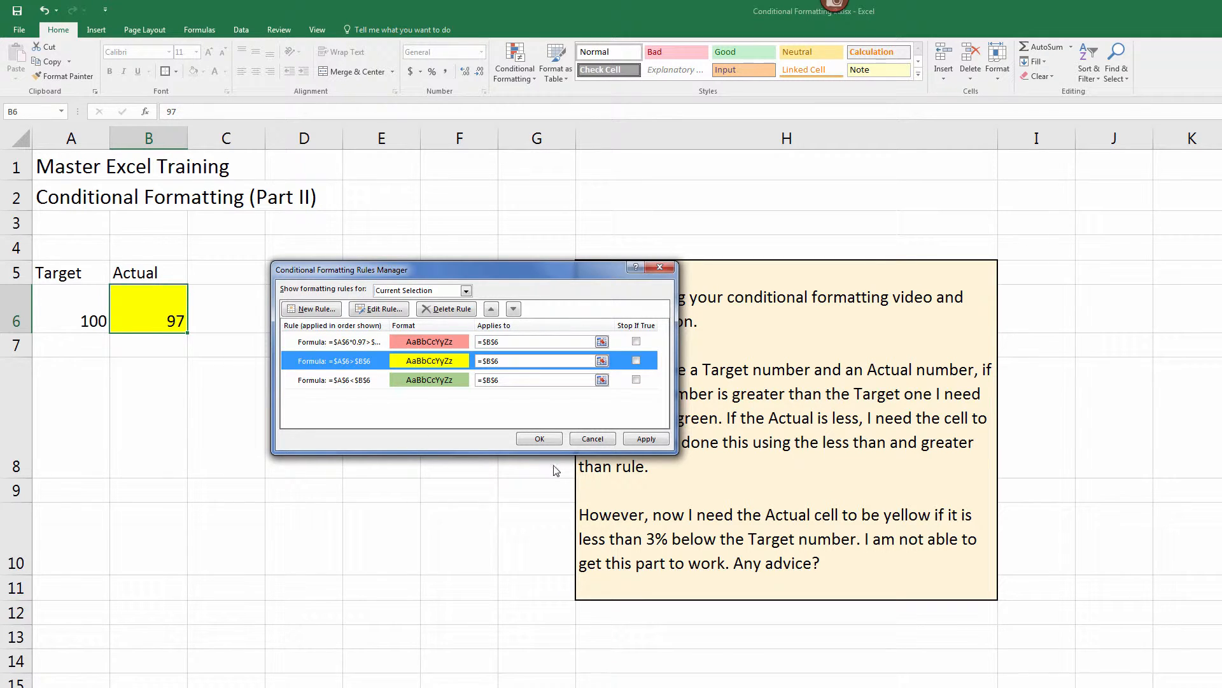
click(536, 440)
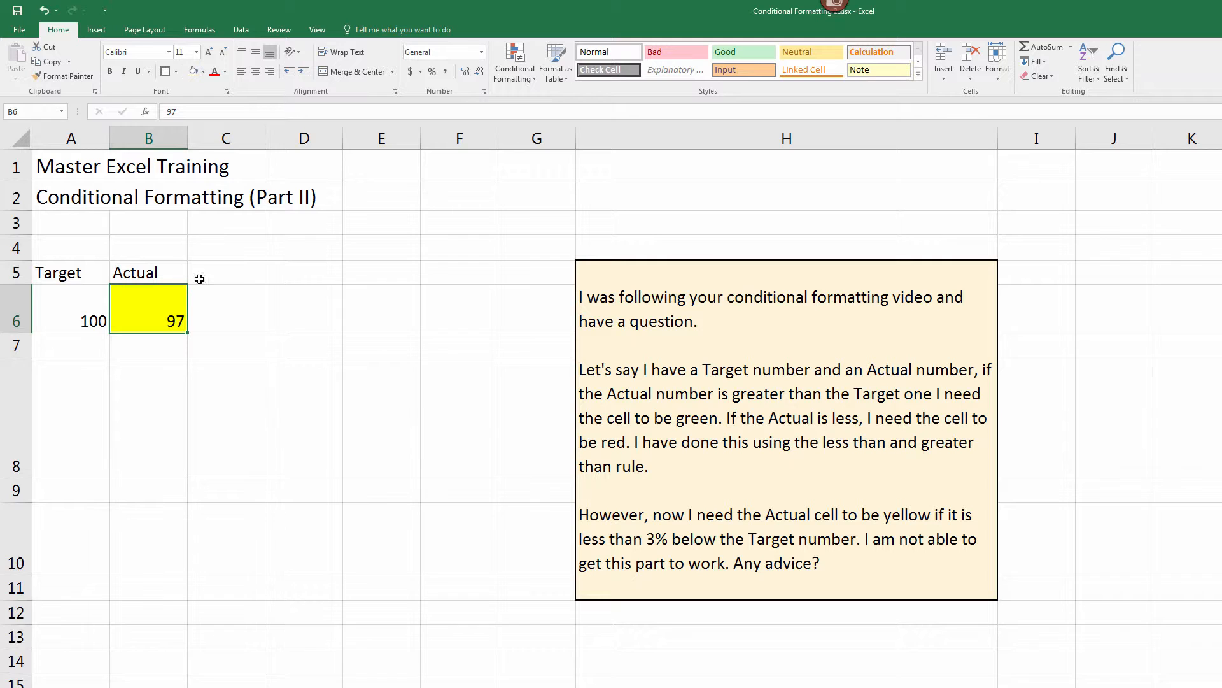
Step: Test the reordered rules by entering 105, 99 and finally 95 as the Actual value in B6
text(105)
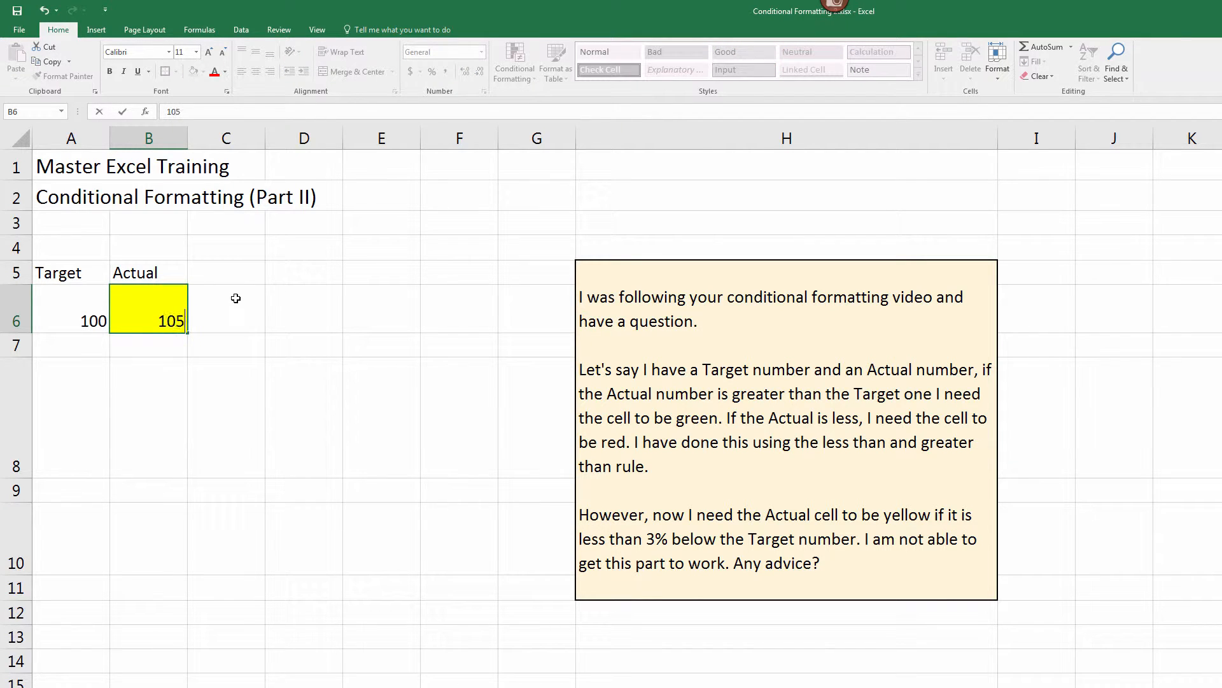
key(Return)
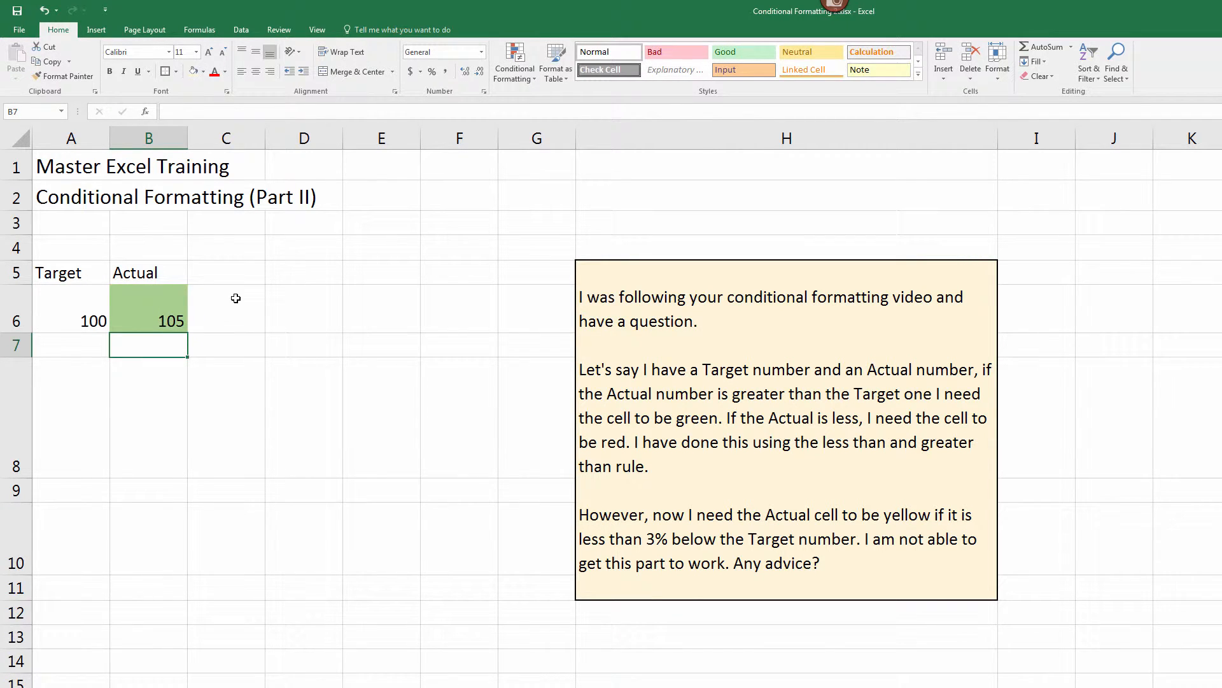
key(Up)
text(99)
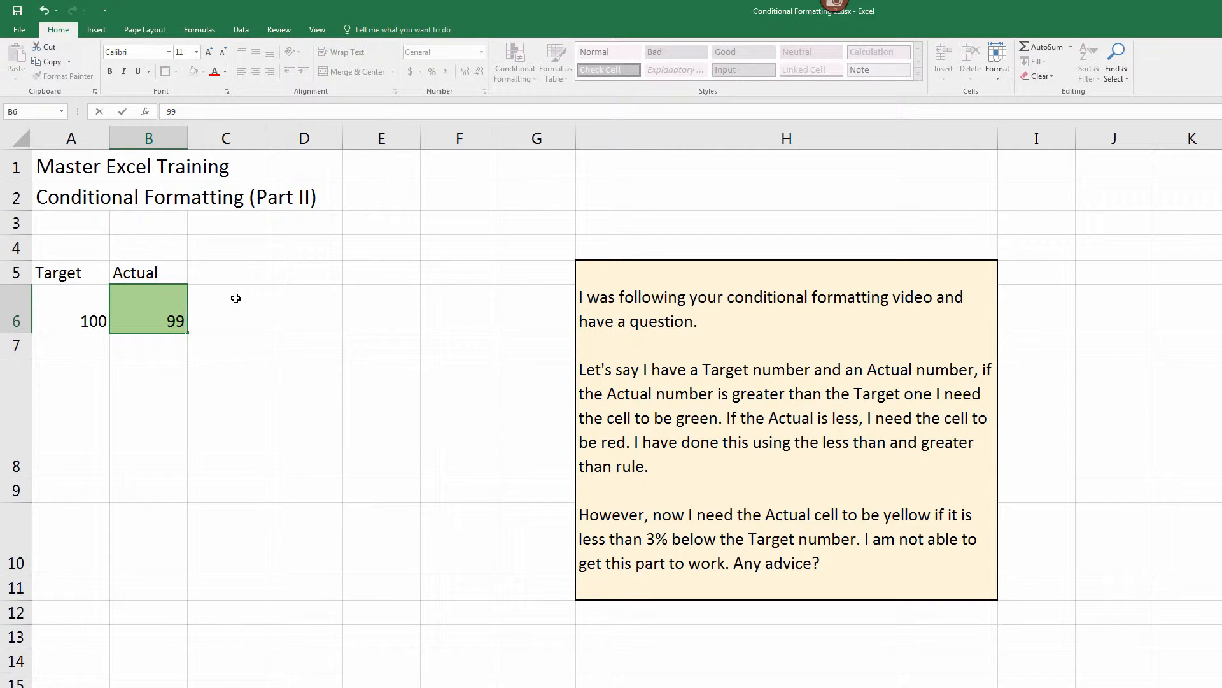
key(Return)
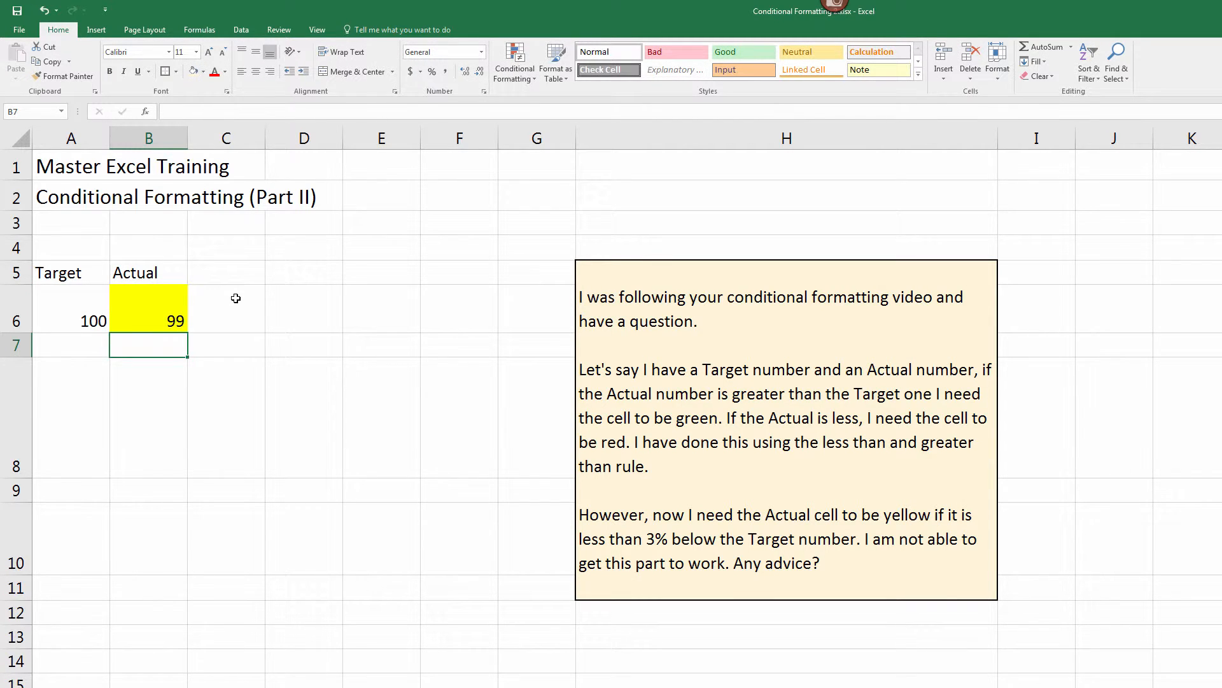
key(Up)
text(95)
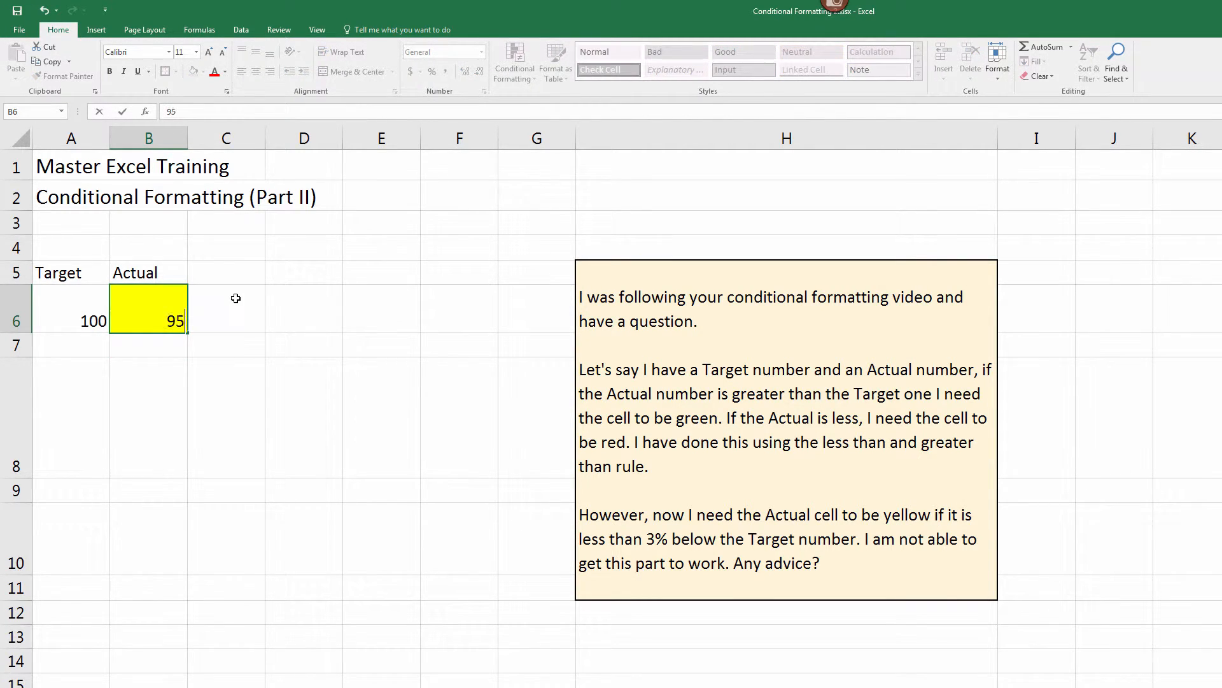
key(Return)
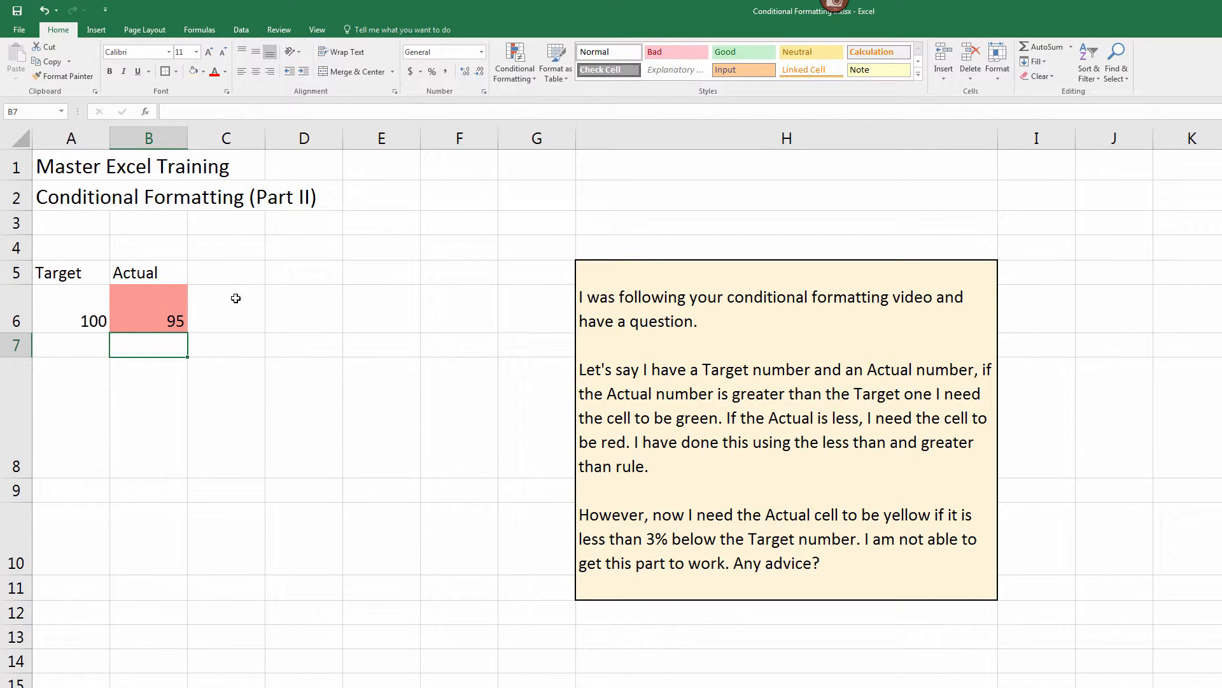
Step: Test the case where Actual equals Target by entering 100 in B6
click(158, 318)
text(100)
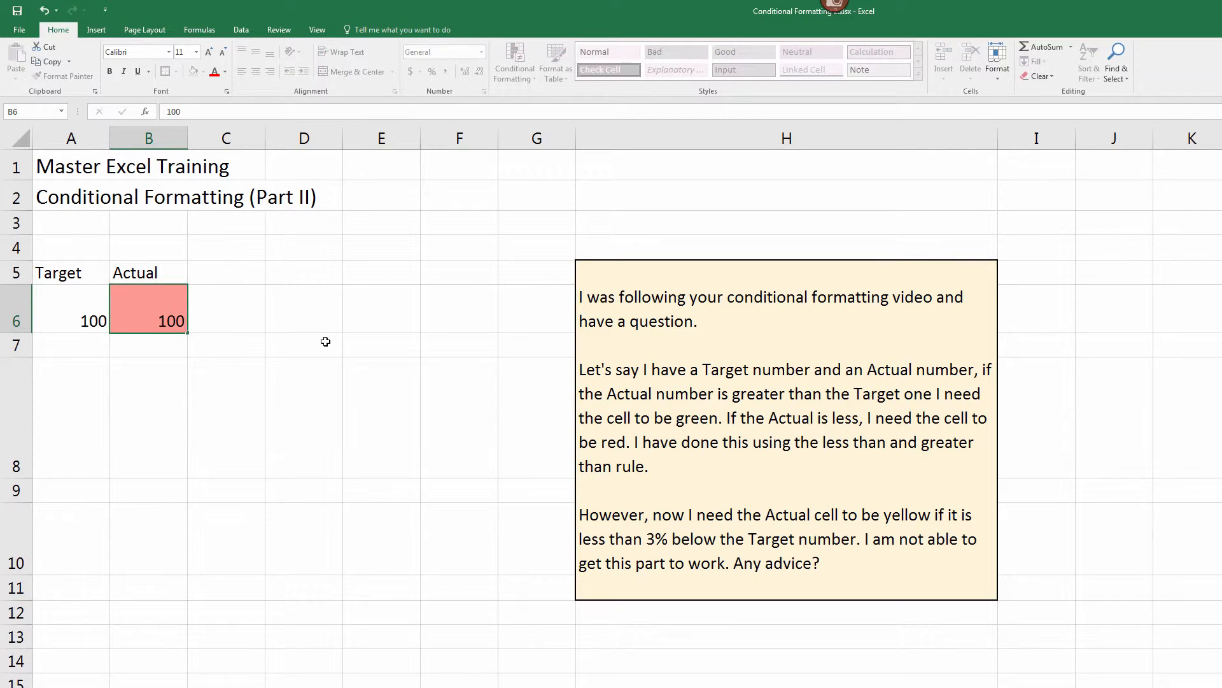
key(Return)
Step: Start a new formula-based conditional formatting rule for B6 with the formula =$A$6=$B$6
click(144, 328)
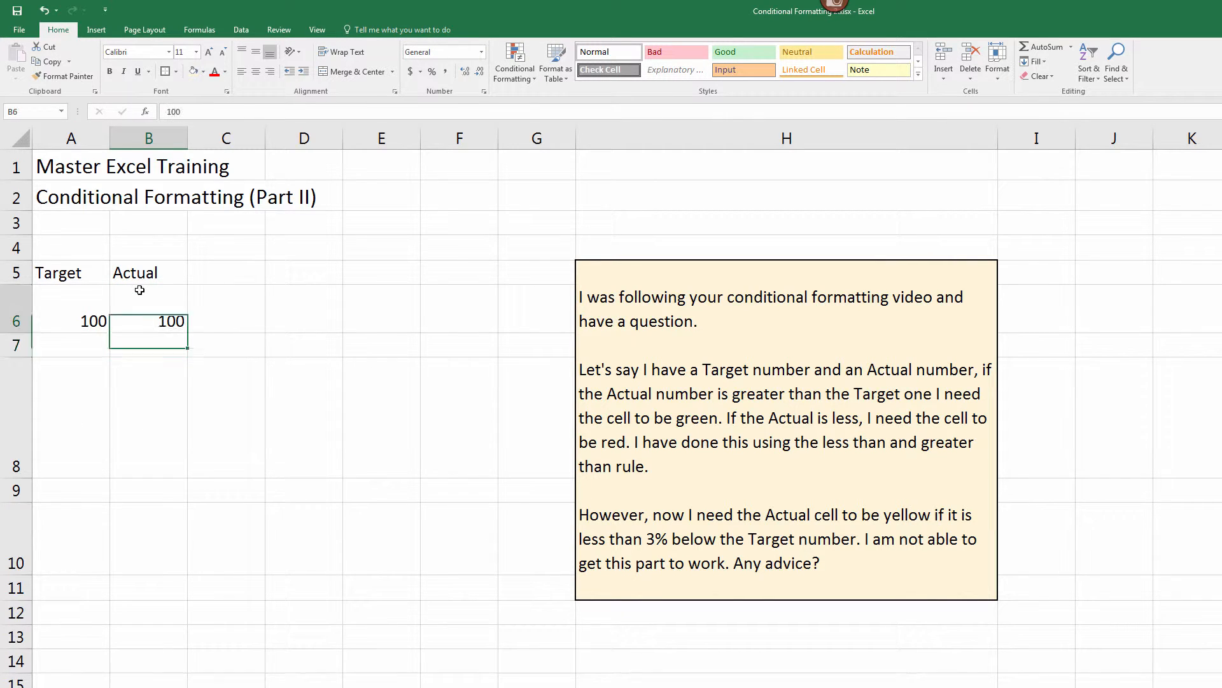
click(511, 66)
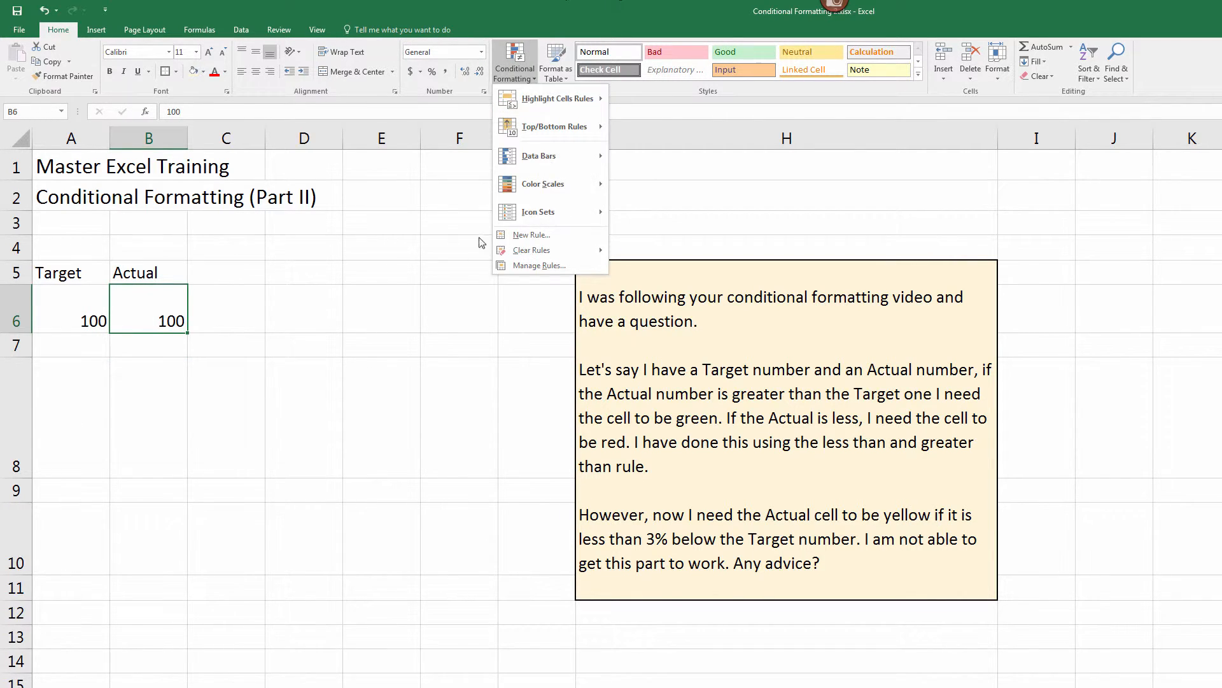
click(512, 237)
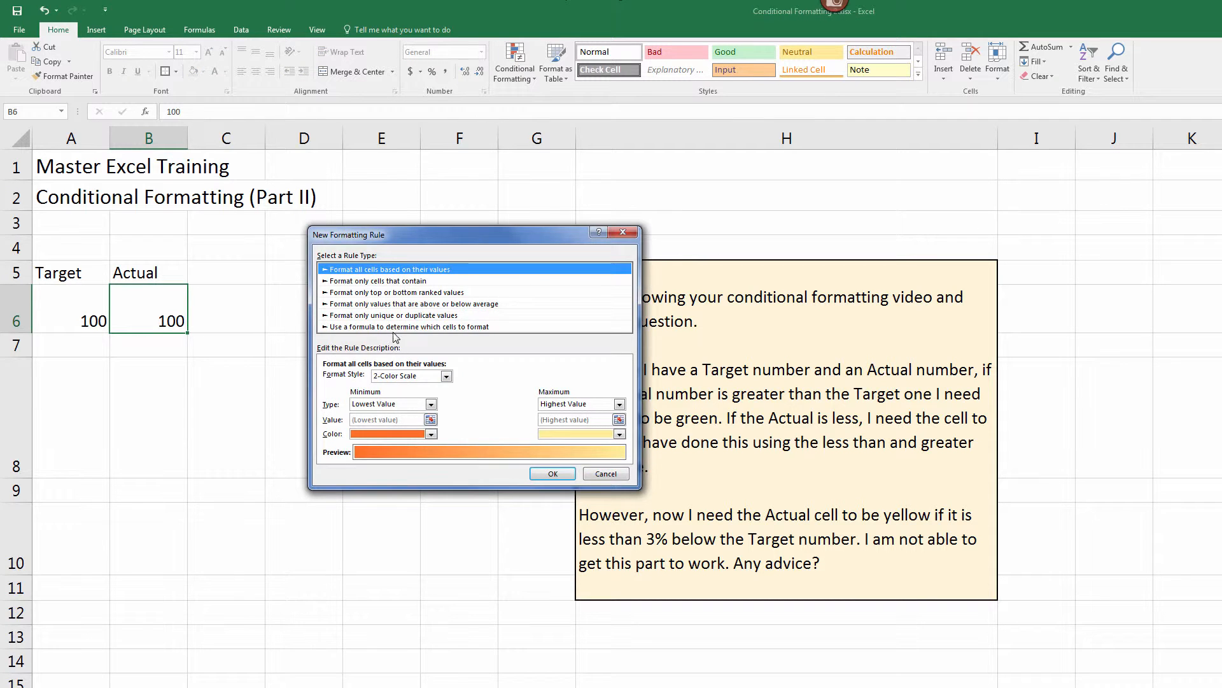
click(395, 326)
click(371, 379)
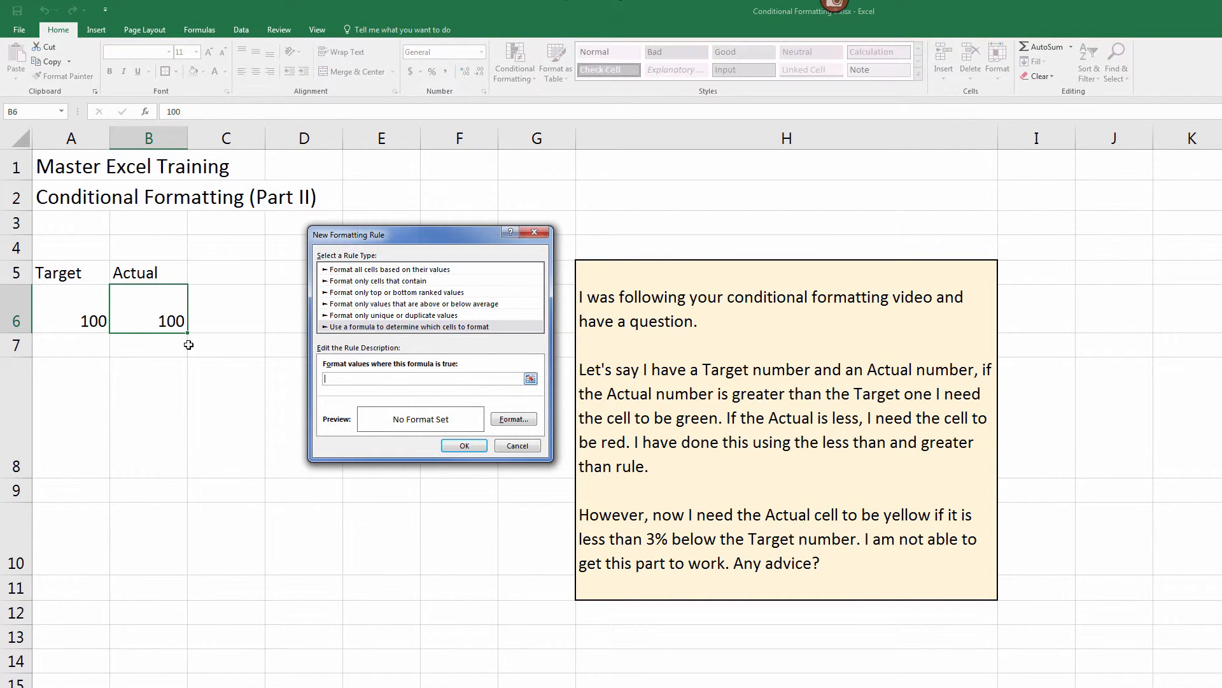
click(47, 298)
text(=)
click(134, 301)
Step: Give the new equality rule a blue background fill and create the rule
click(526, 419)
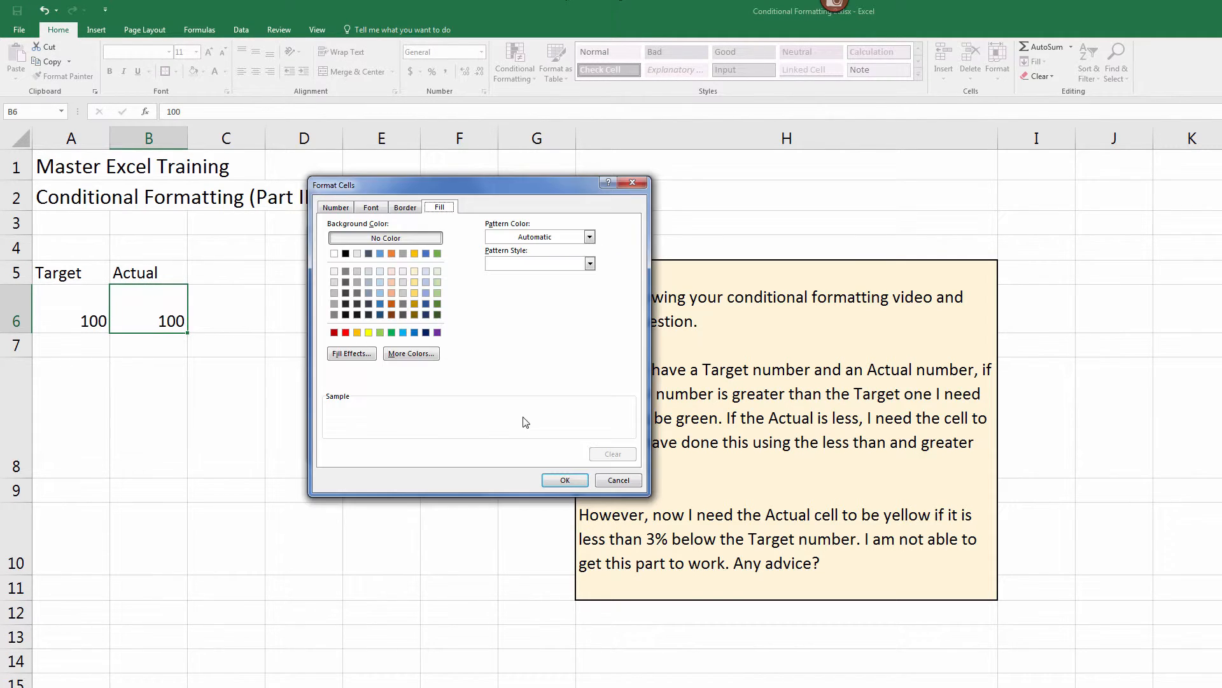
click(415, 331)
click(564, 480)
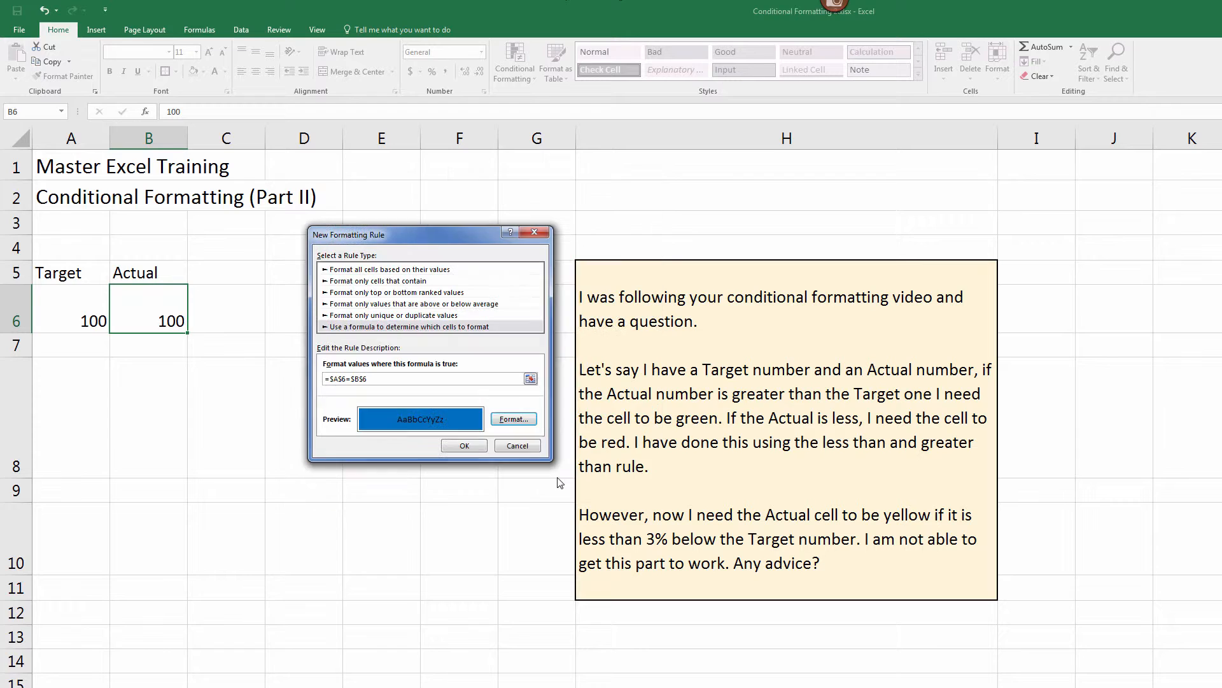
click(482, 446)
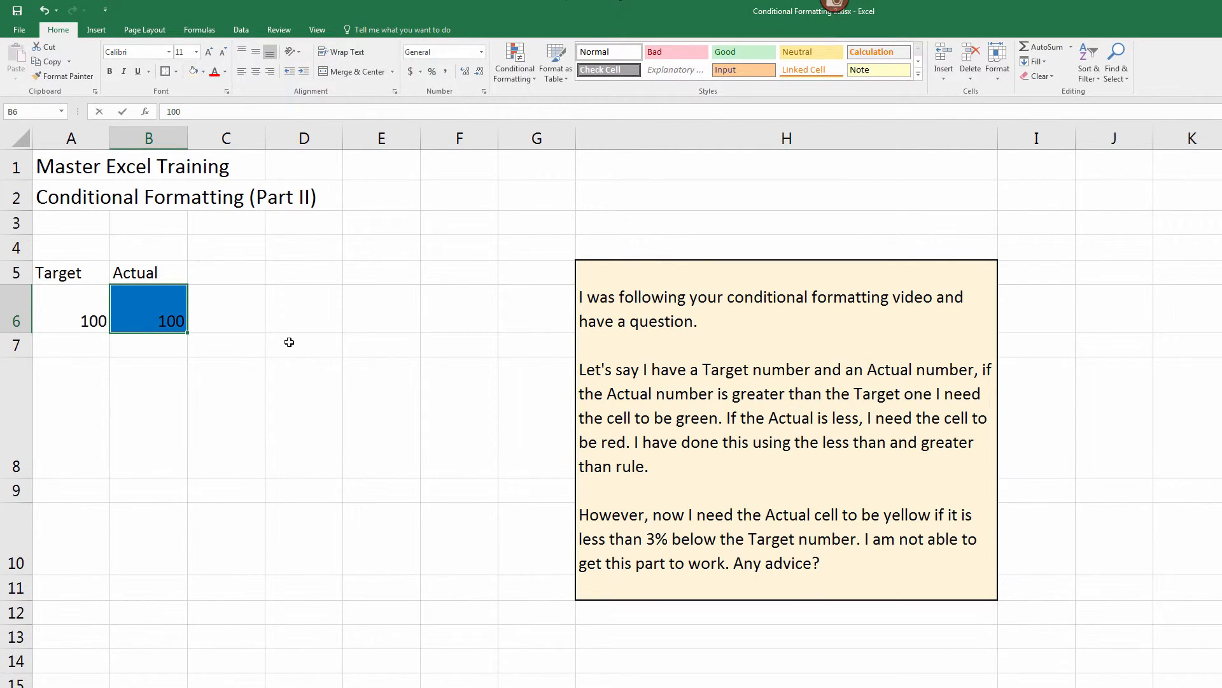
Step: Test all the rules by entering 101, 100, 98 and finally 96 as the Actual value in B6
text(101)
key(Return)
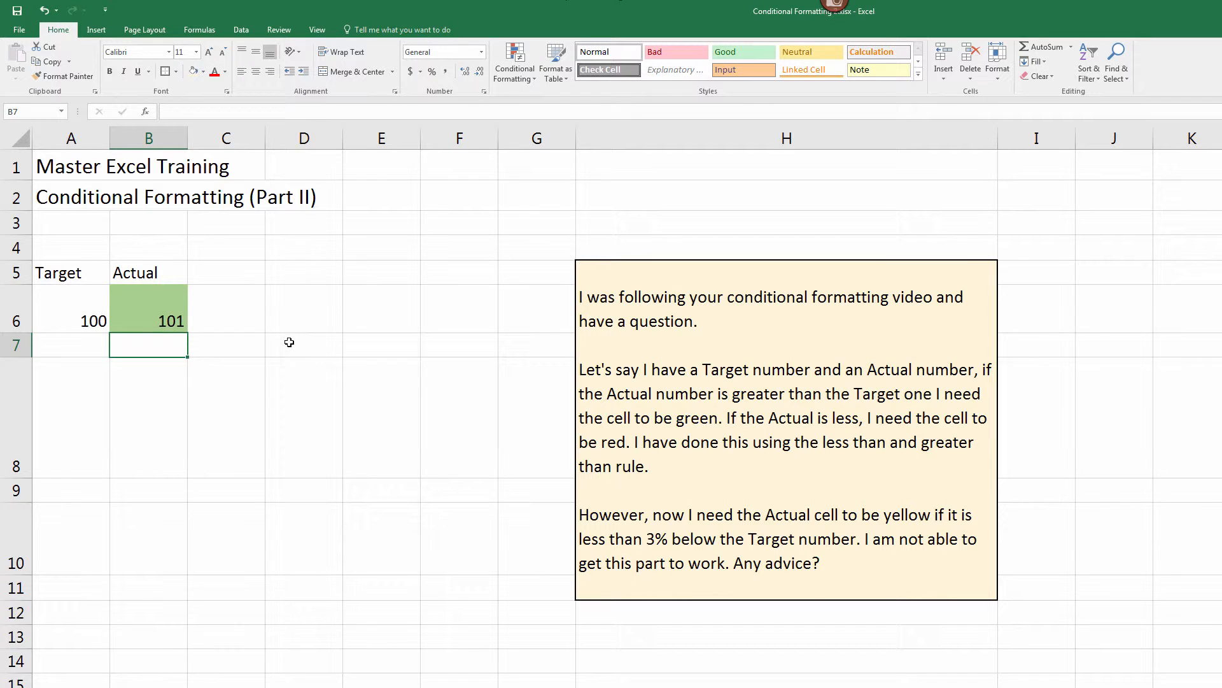
key(Up)
text(11)
key(BackSpace)
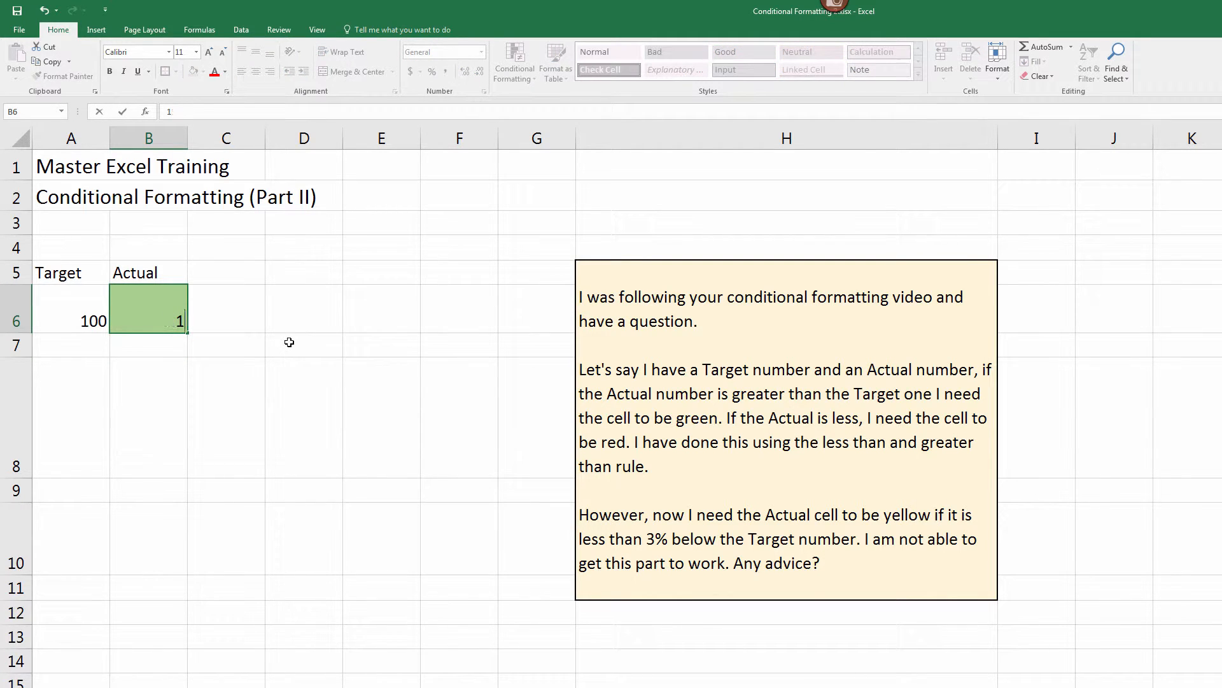
text(00)
key(Return)
key(Up)
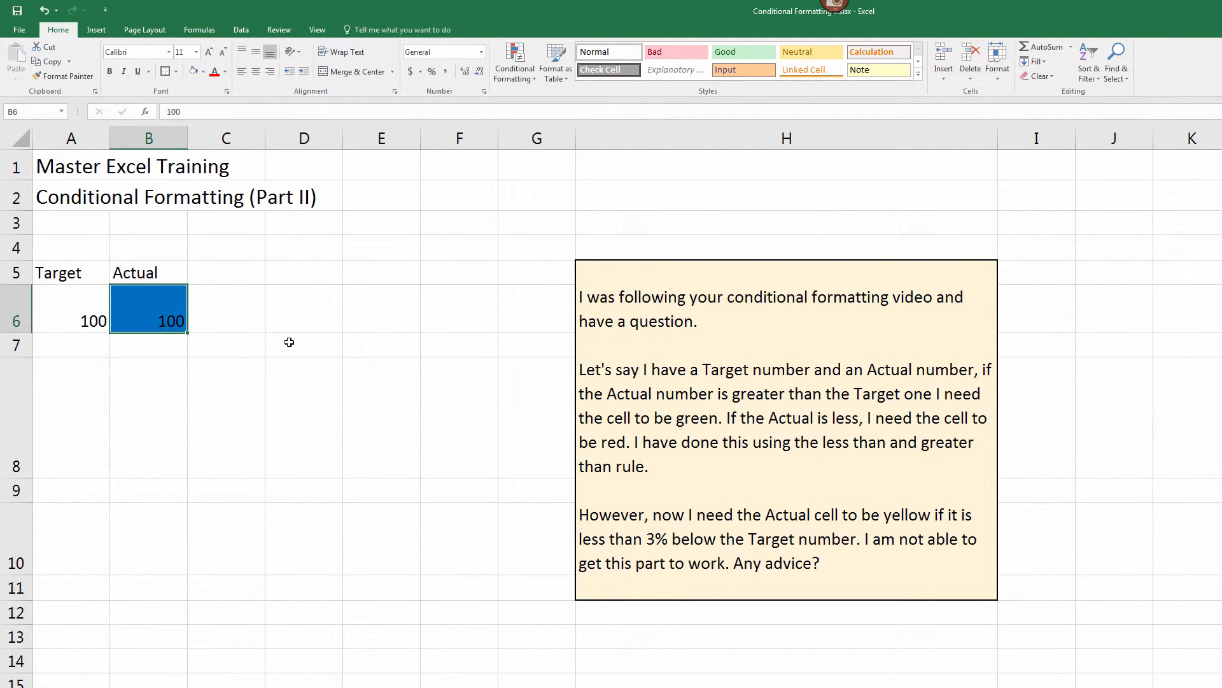
text(98)
key(Return)
key(Up)
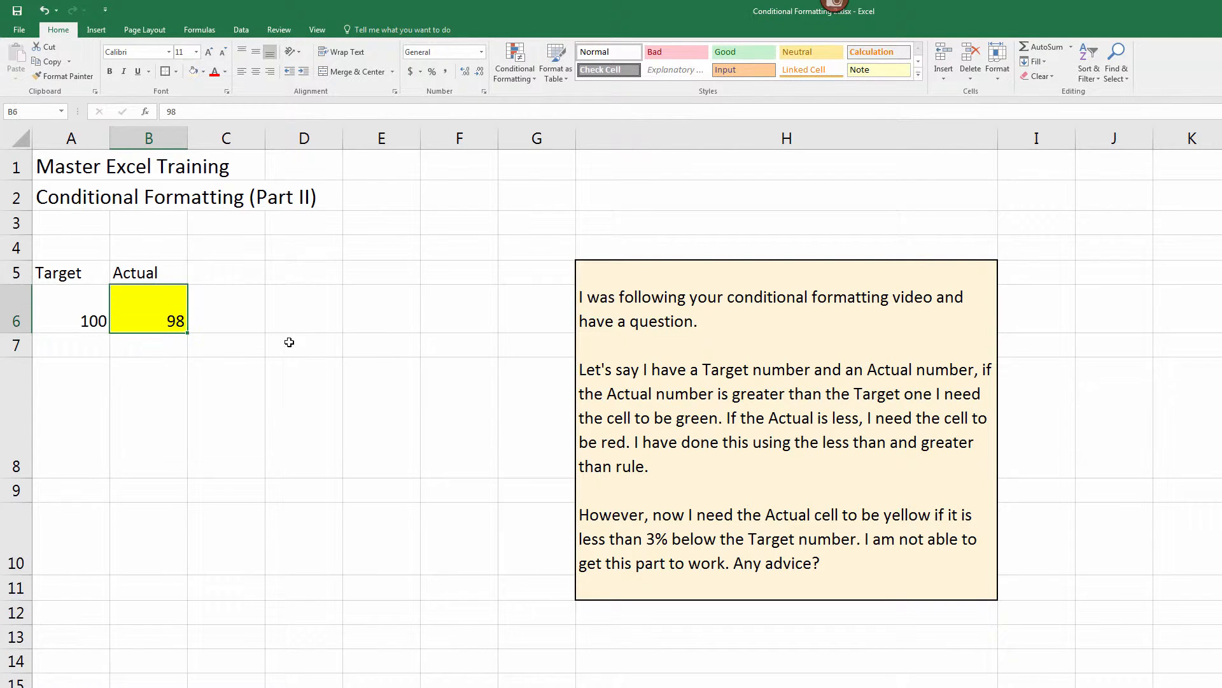
text(96)
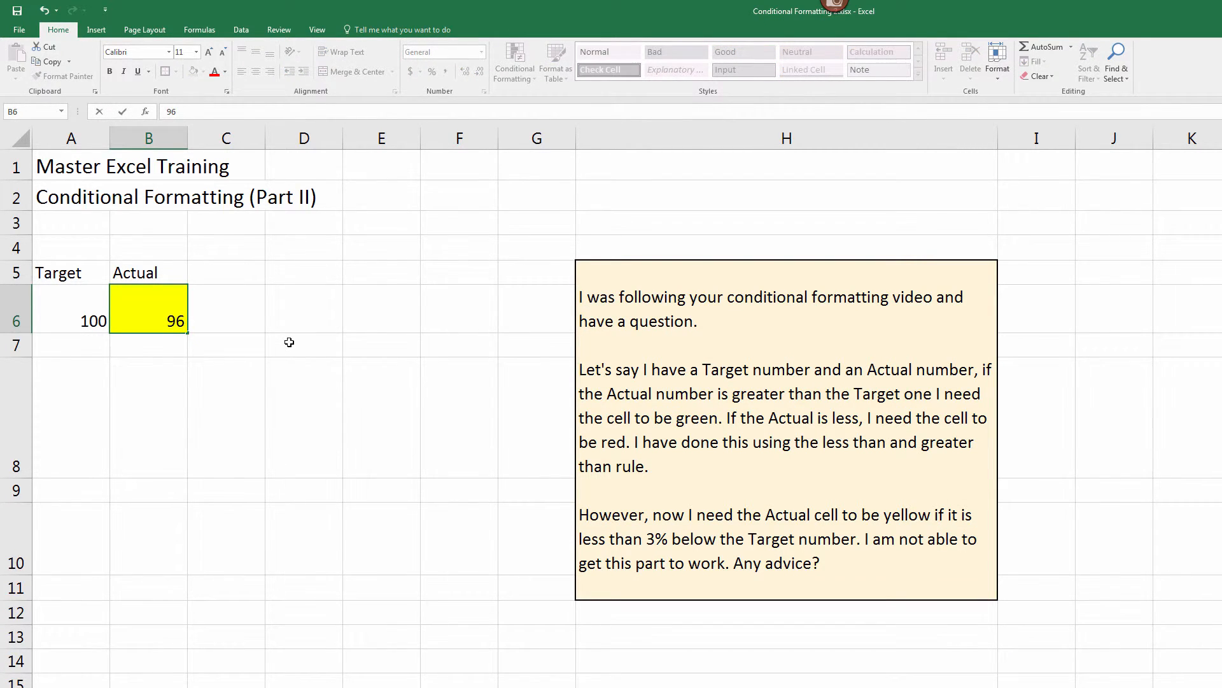
key(Return)
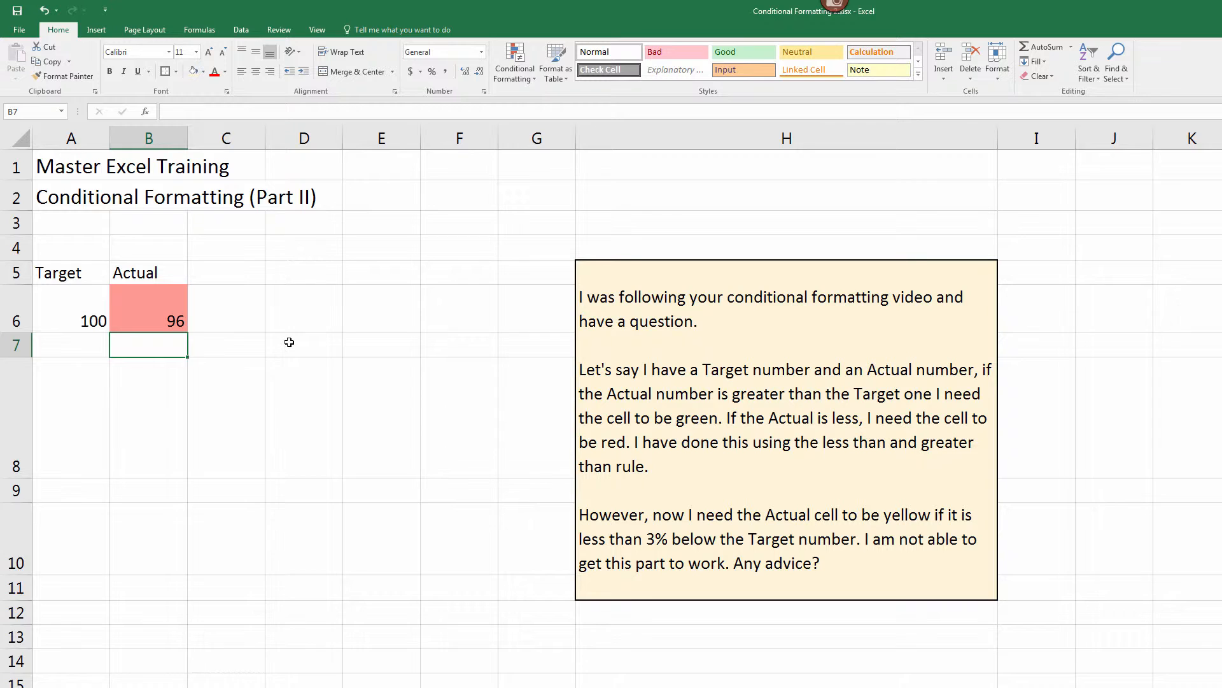